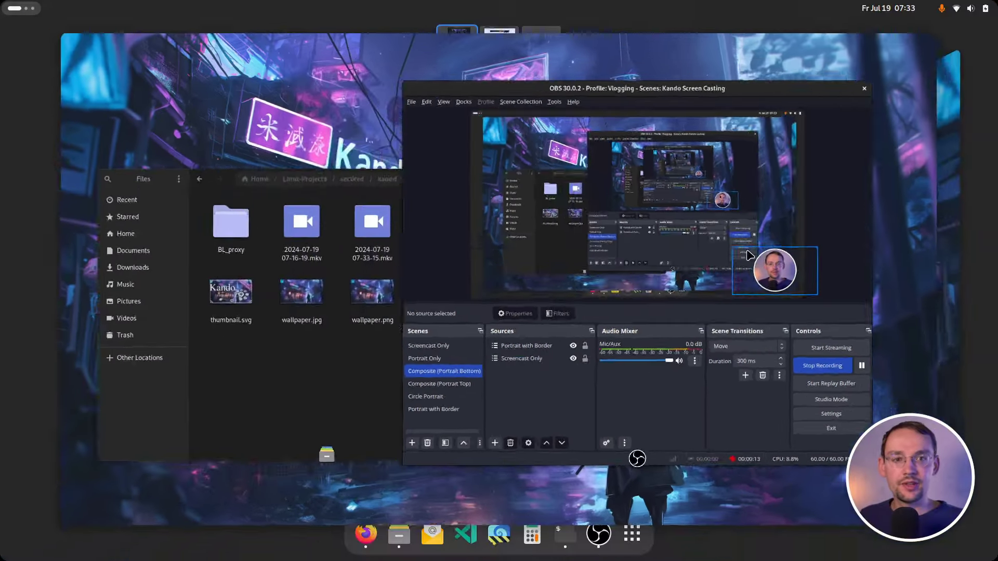
# Rotate to workspace 2 and focus the Firefox window showing the Kando 1.2.0 changelog
pyautogui.moveTo(750, 254); pyautogui.dragTo(619, 203)
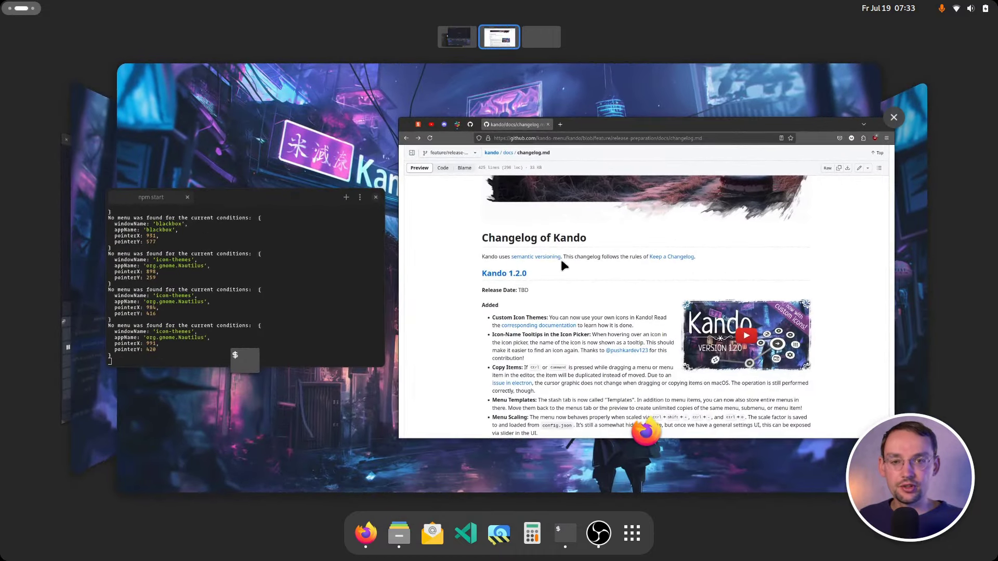
pyautogui.click(560, 260)
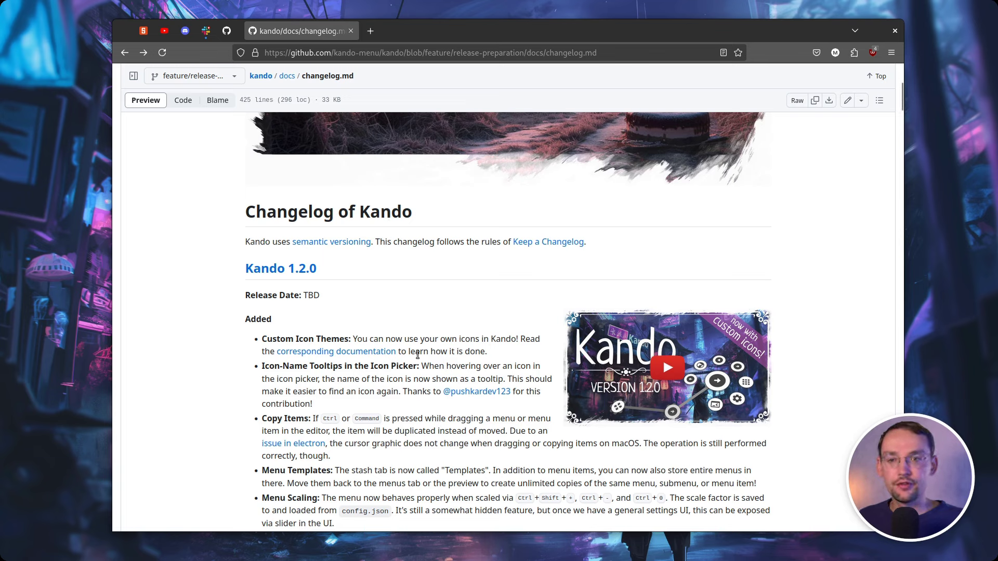
# Browse the pie menu's Tools submenu and a nested submenu, then back out and close it
pyautogui.hotkey('ctrl', 'space')
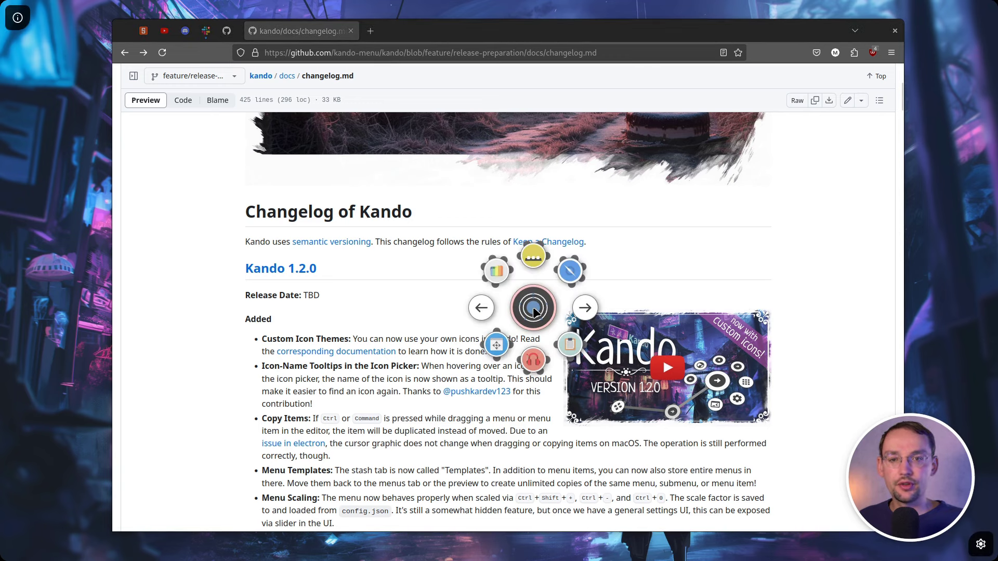
pyautogui.click(514, 179)
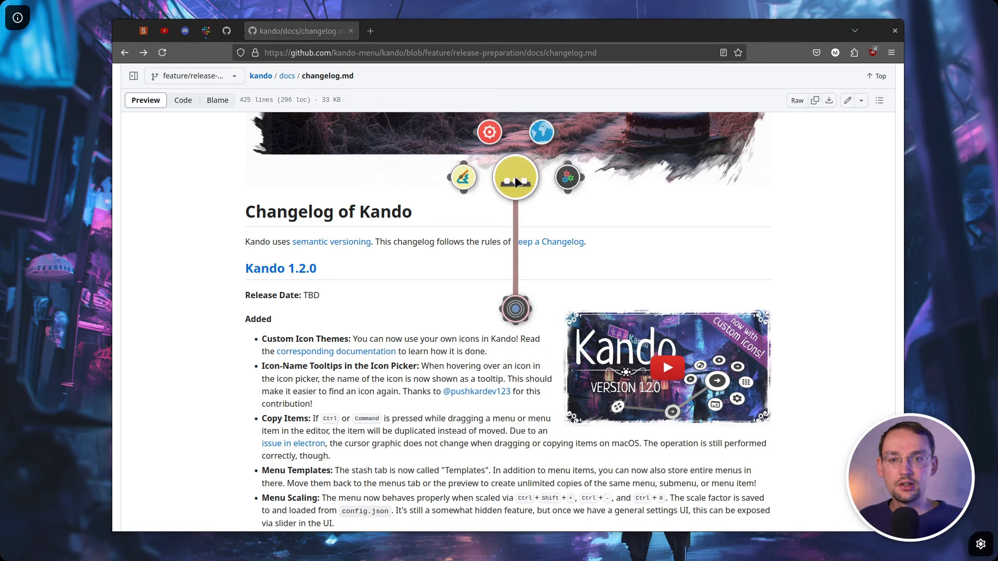
pyautogui.click(435, 167)
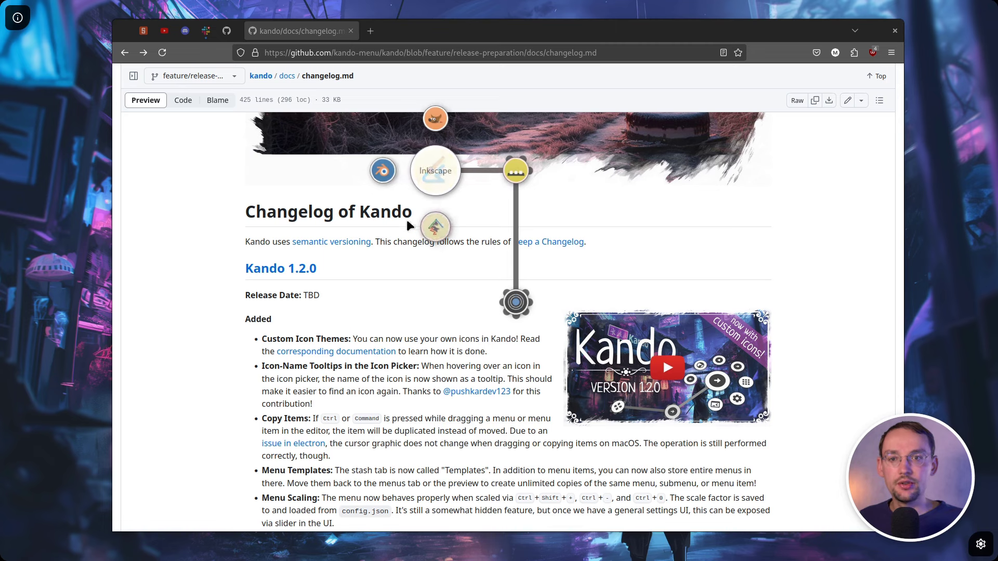
pyautogui.click(490, 155)
pyautogui.click(491, 254)
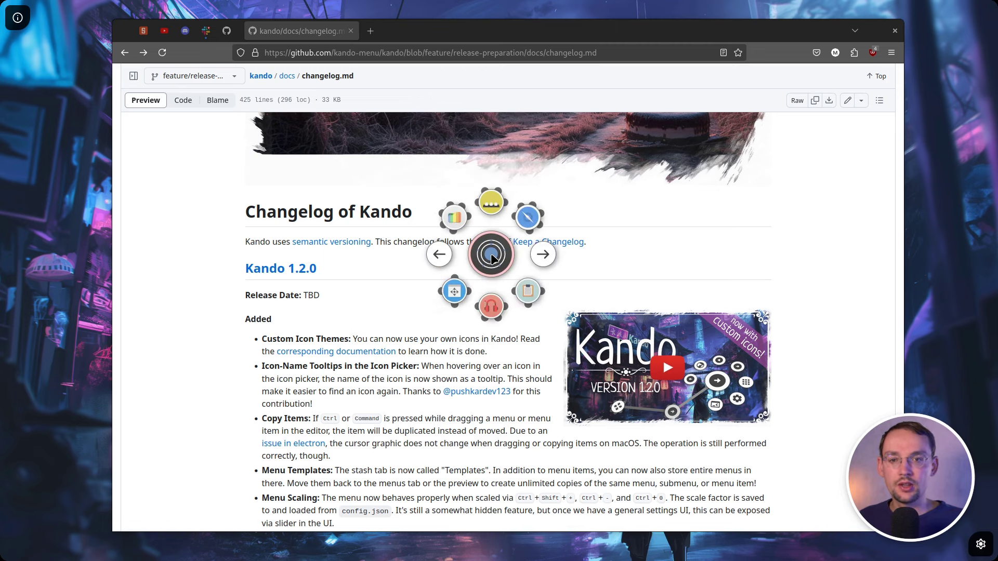
pyautogui.click(491, 257)
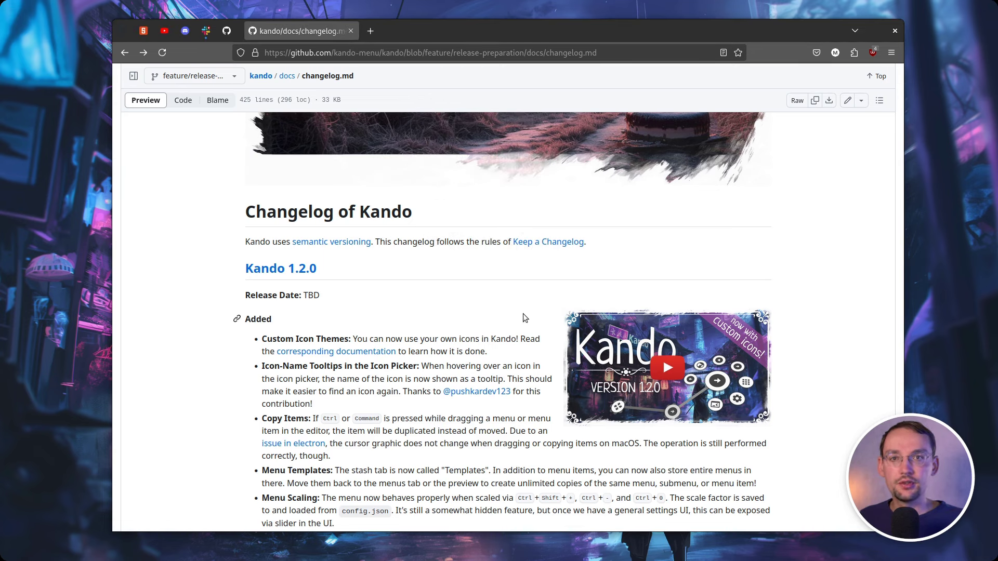
# Open the ~/.config/kando folder through the pie menu's Kando Settings submenu
pyautogui.hotkey('ctrl', 'space')
pyautogui.click(424, 173)
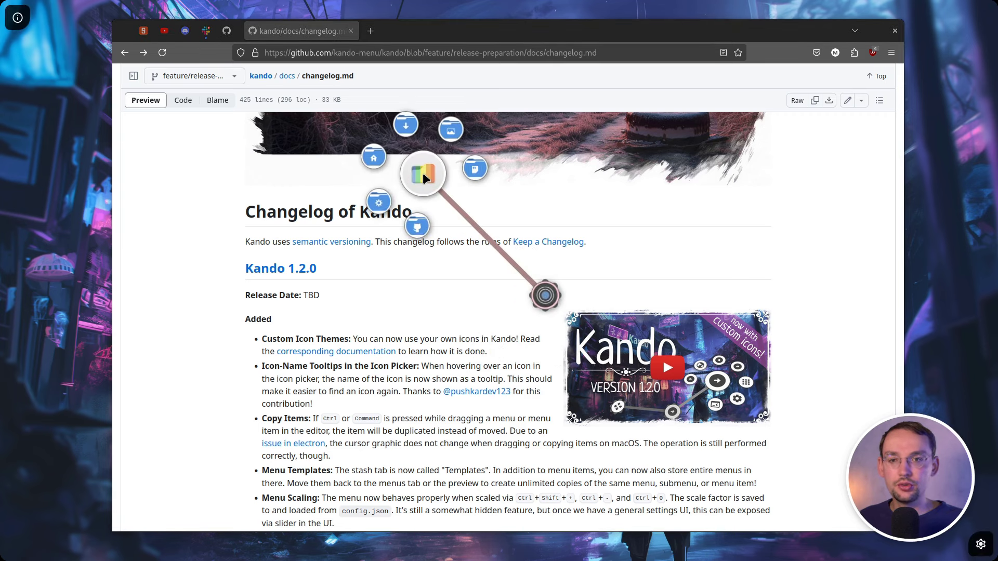
pyautogui.click(362, 217)
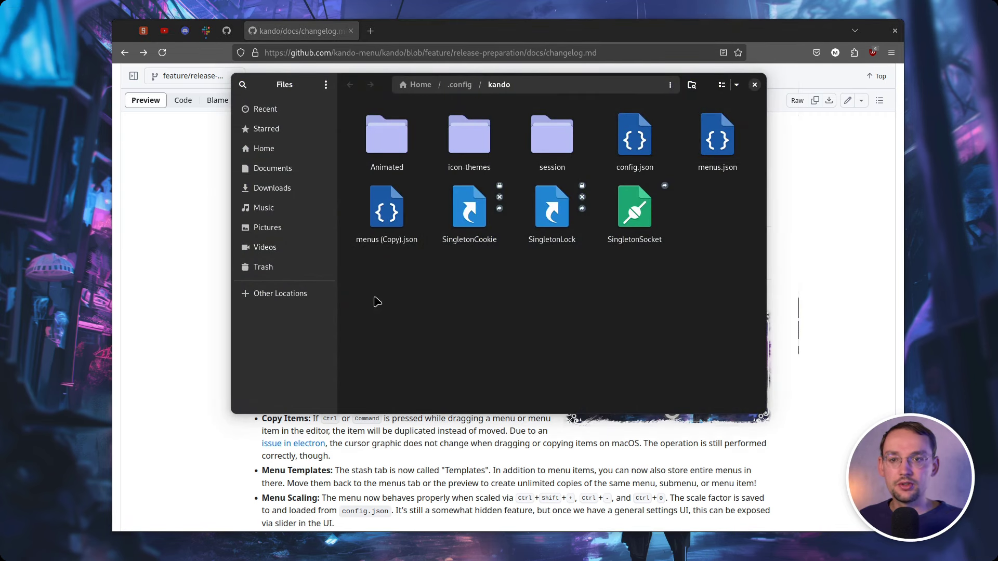
# Open the configuring guide and scroll to the Adding Custom Icon Themes steps
pyautogui.click(188, 269)
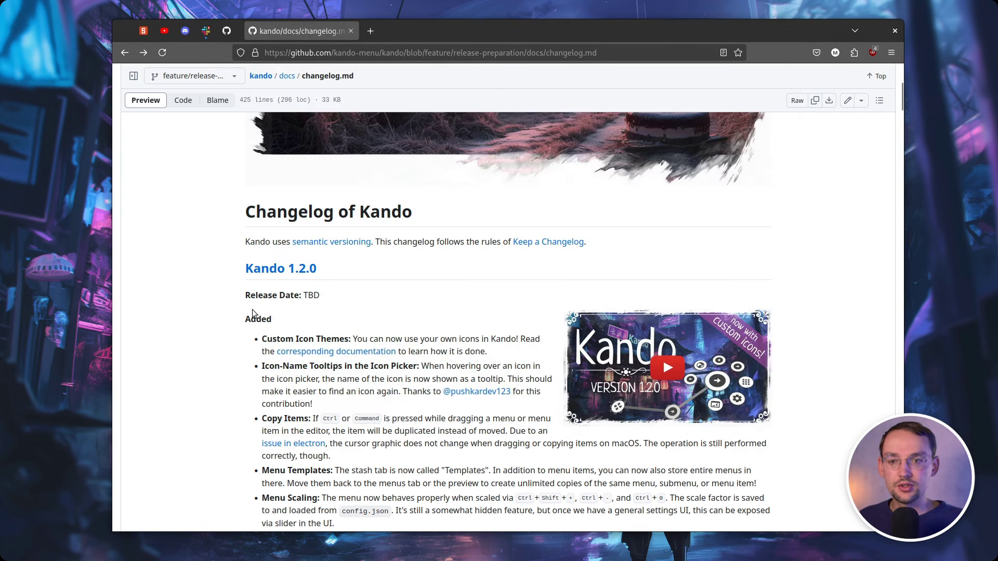
pyautogui.click(328, 353)
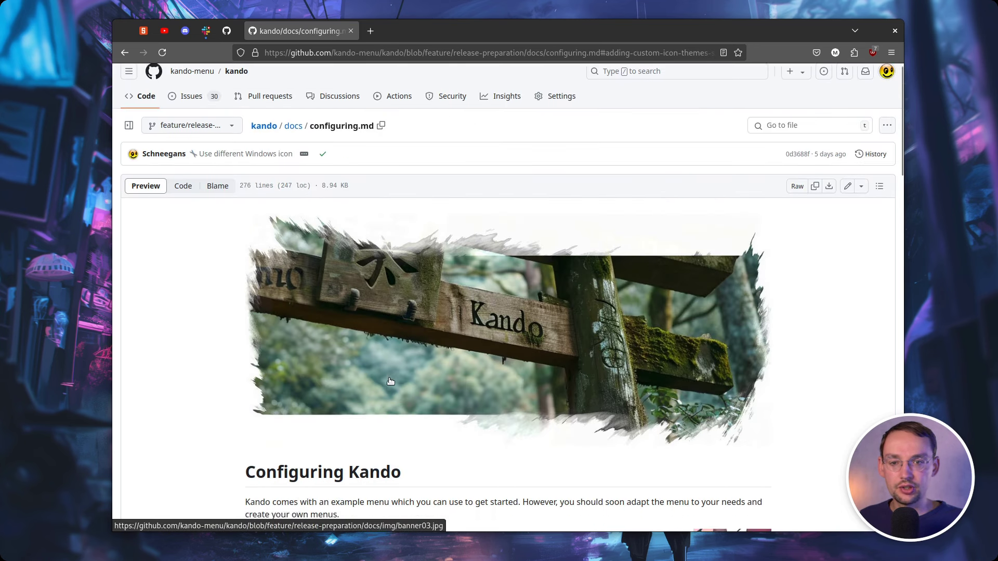
pyautogui.scroll(-5, 395, 371)
pyautogui.scroll(-5, 390, 379)
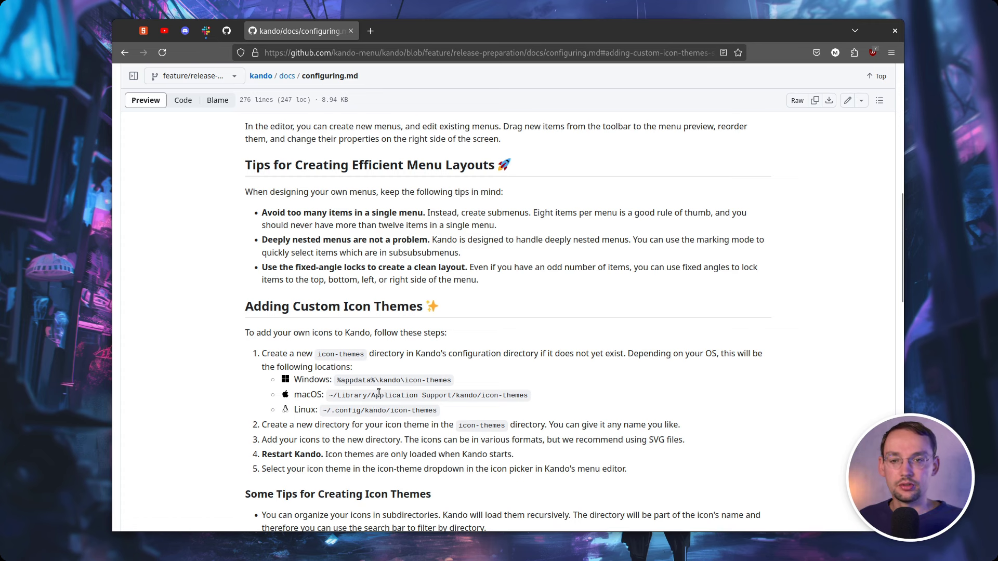
# Return to the Kando changelog using the pie menu's Backward item
pyautogui.hotkey('ctrl', 'space')
pyautogui.click(574, 258)
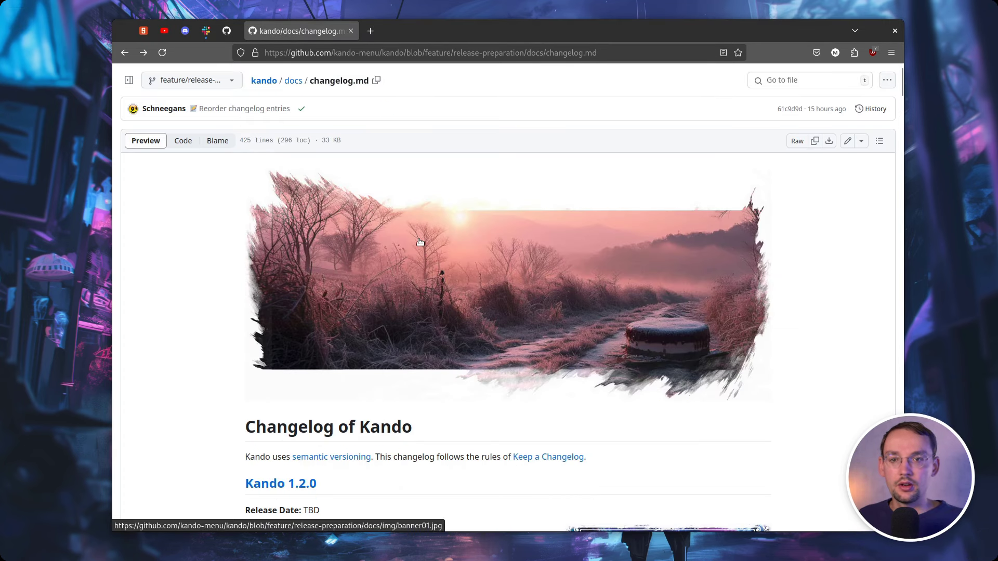
pyautogui.scroll(-5, 420, 242)
# Reopen the config folder, enter icon-themes, and select all icons in the Numix theme
pyautogui.hotkey('ctrl', 'space')
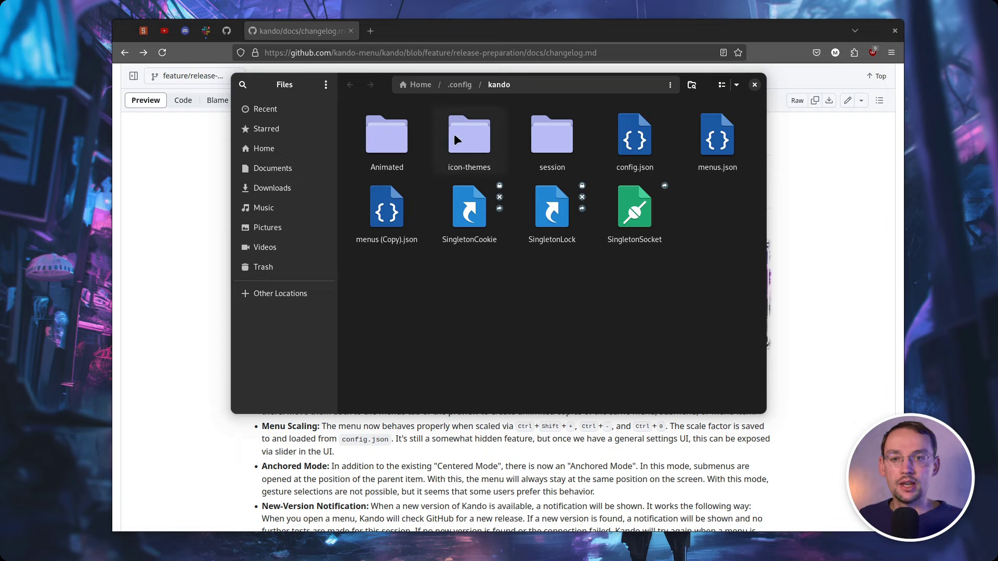
pyautogui.doubleClick(486, 159)
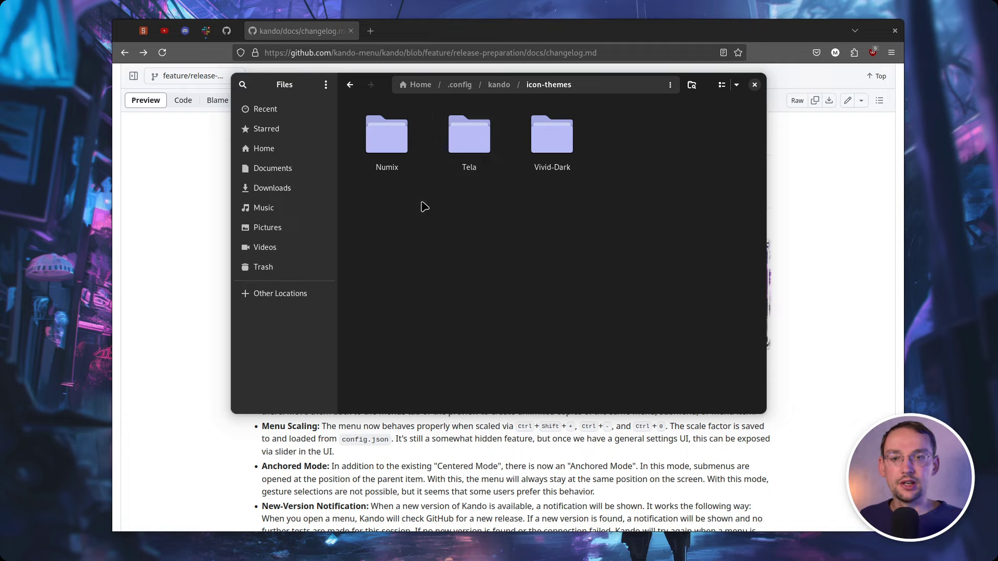
pyautogui.doubleClick(387, 136)
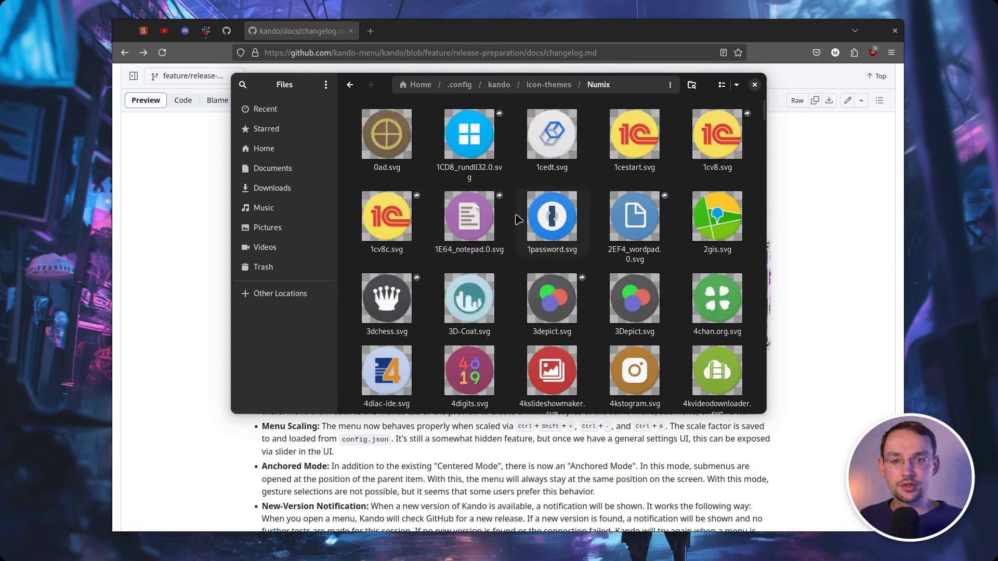
pyautogui.click(518, 219)
pyautogui.hotkey('ctrl', 'a')
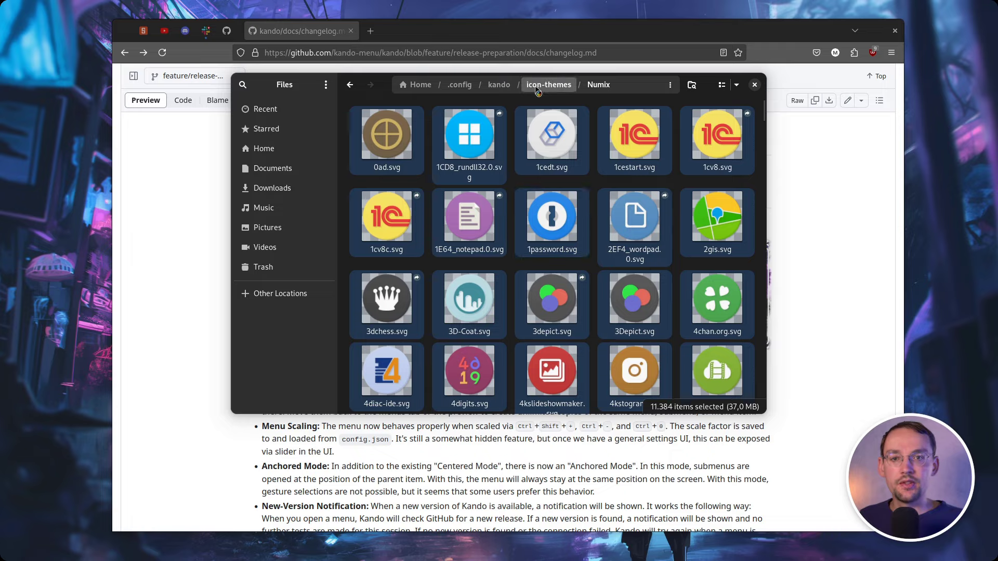
# Go back to icon-themes, look through the Tela theme, and close the Files window
pyautogui.click(549, 85)
pyautogui.doubleClick(469, 137)
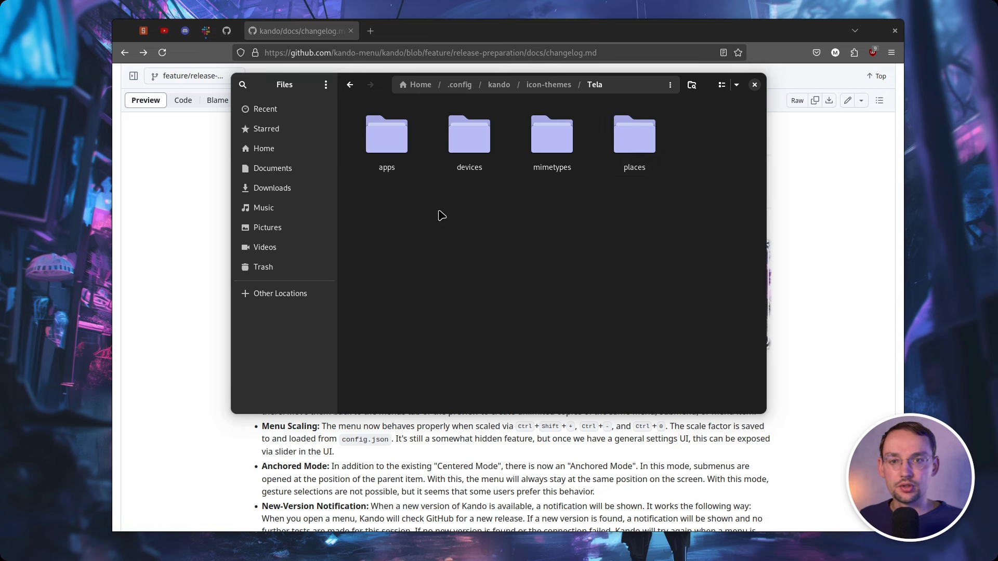
pyautogui.click(755, 85)
pyautogui.hotkey('ctrl', 'space')
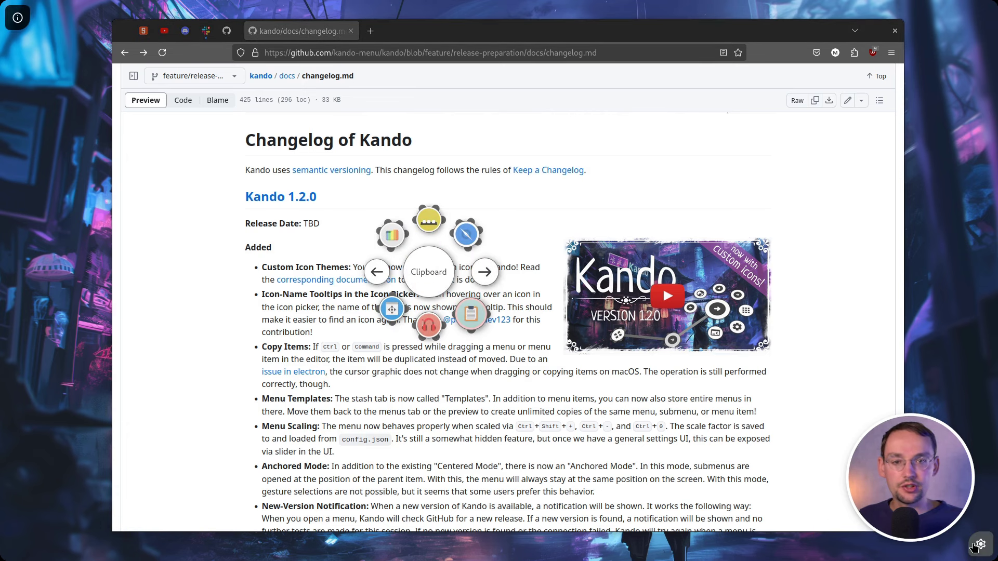
# In the menu editor, set the Main Menu icon to the Numix four-dot icon and confirm with Done
pyautogui.click(981, 544)
pyautogui.click(632, 118)
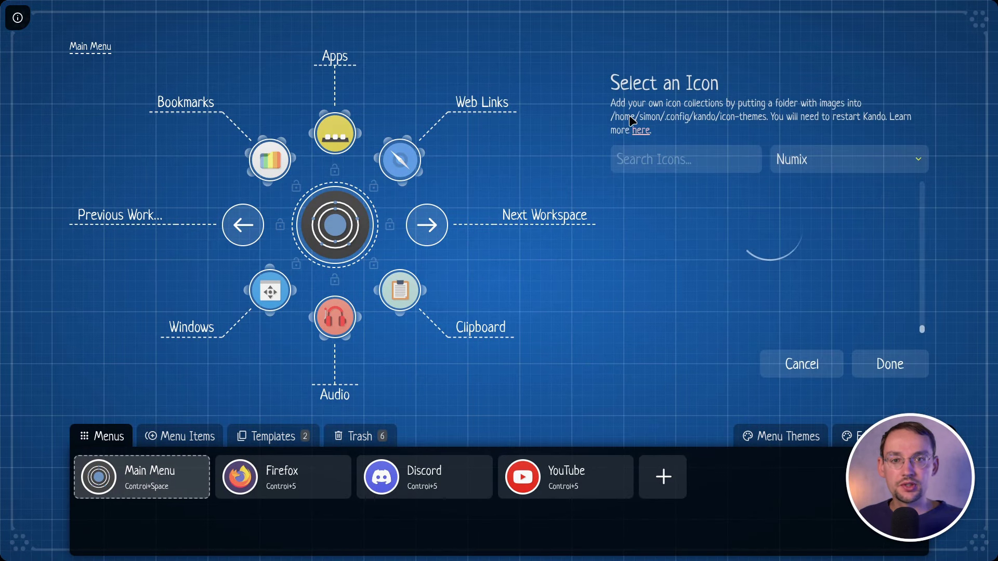
pyautogui.click(820, 161)
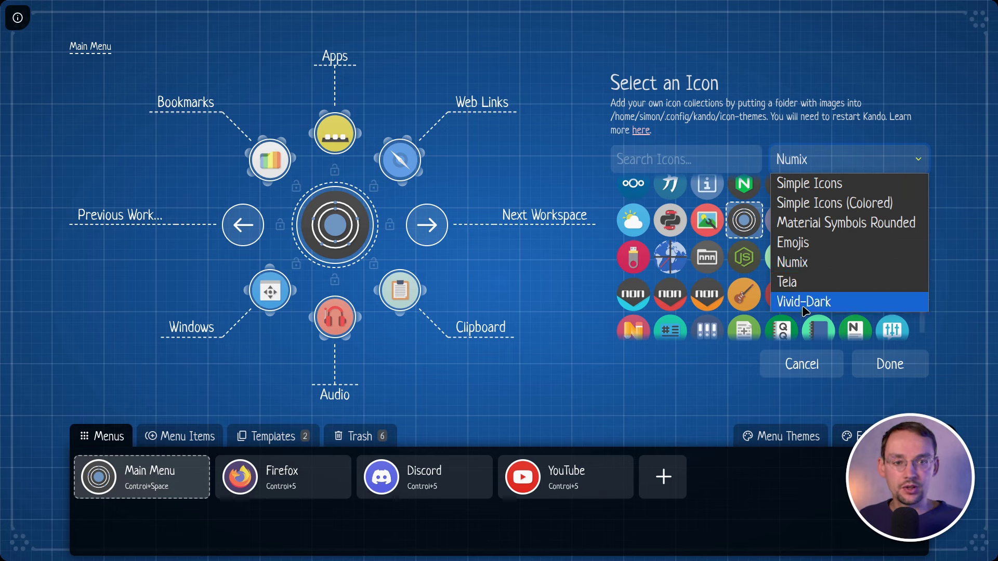
pyautogui.click(814, 263)
pyautogui.scroll(-5, 923, 274)
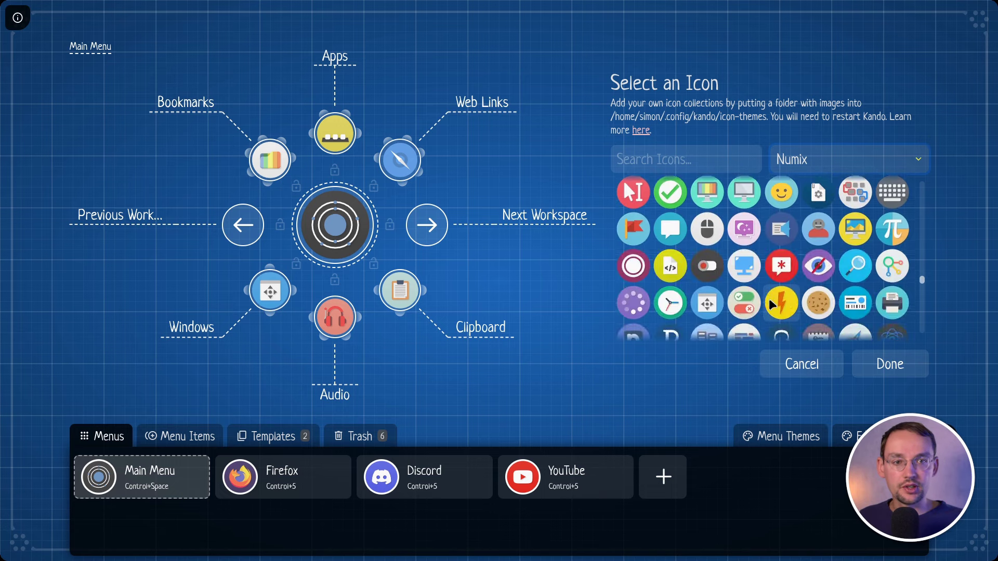
pyautogui.scroll(-3, 772, 304)
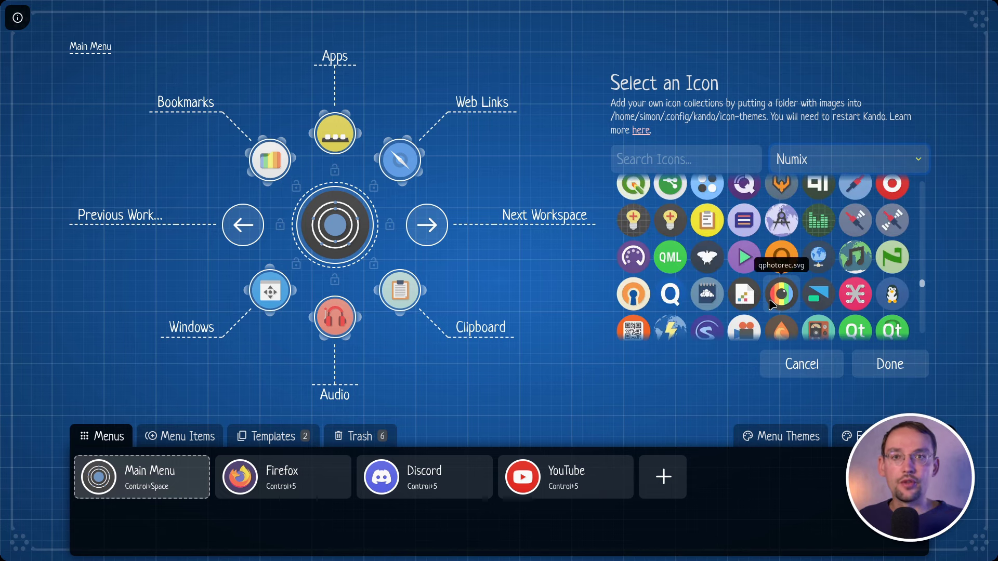
pyautogui.click(710, 185)
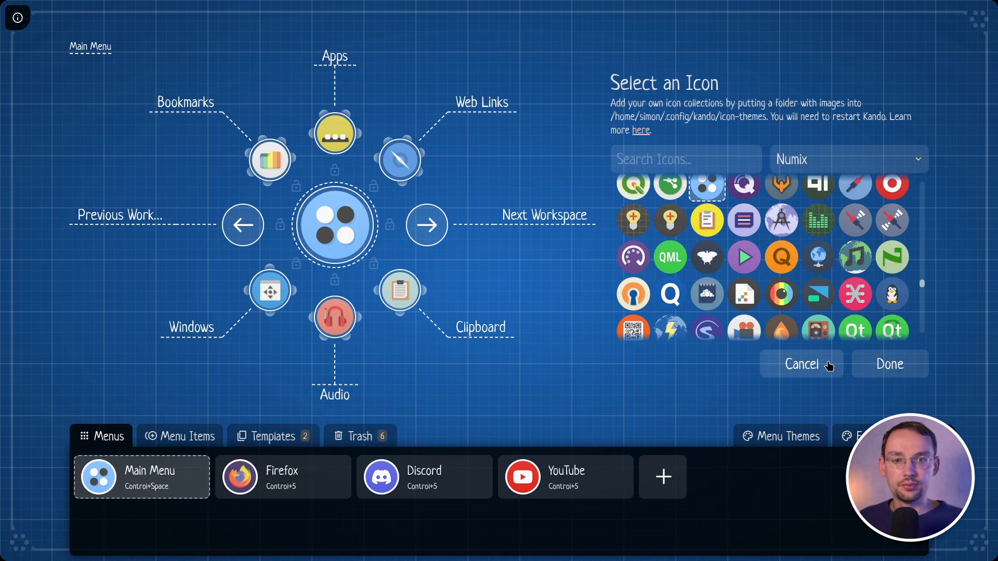
pyautogui.click(889, 364)
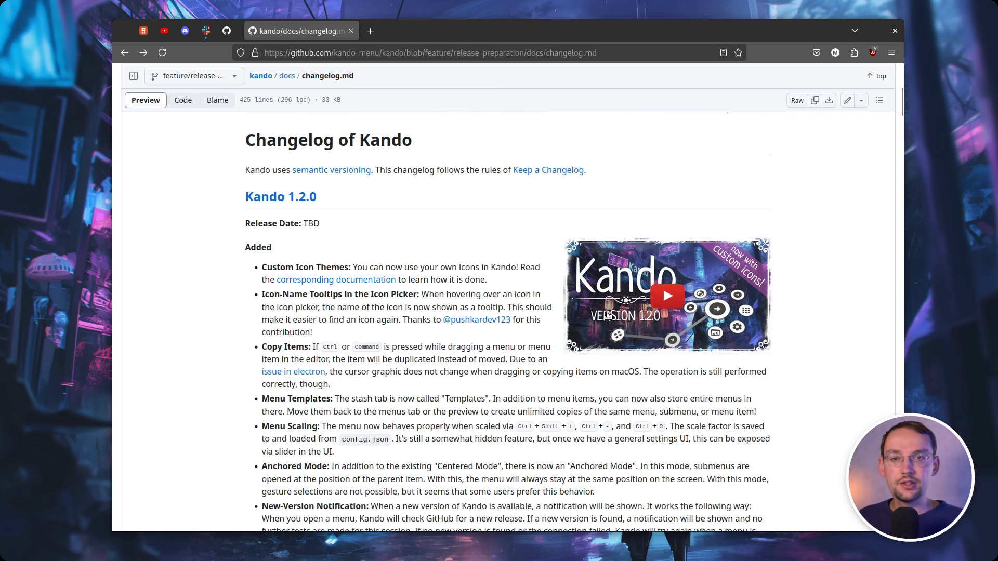
pyautogui.hotkey('ctrl', 'space')
pyautogui.click(980, 545)
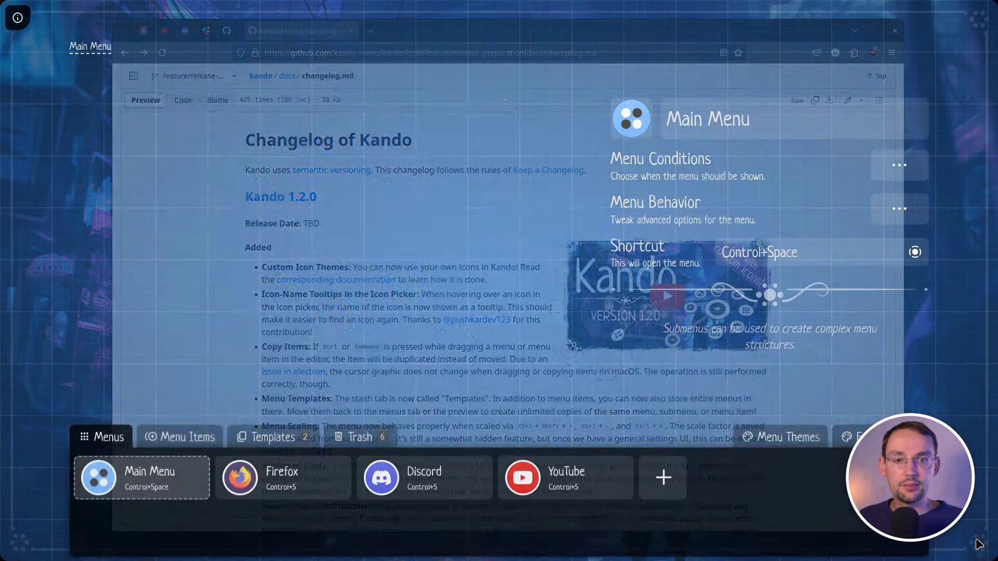
pyautogui.click(642, 133)
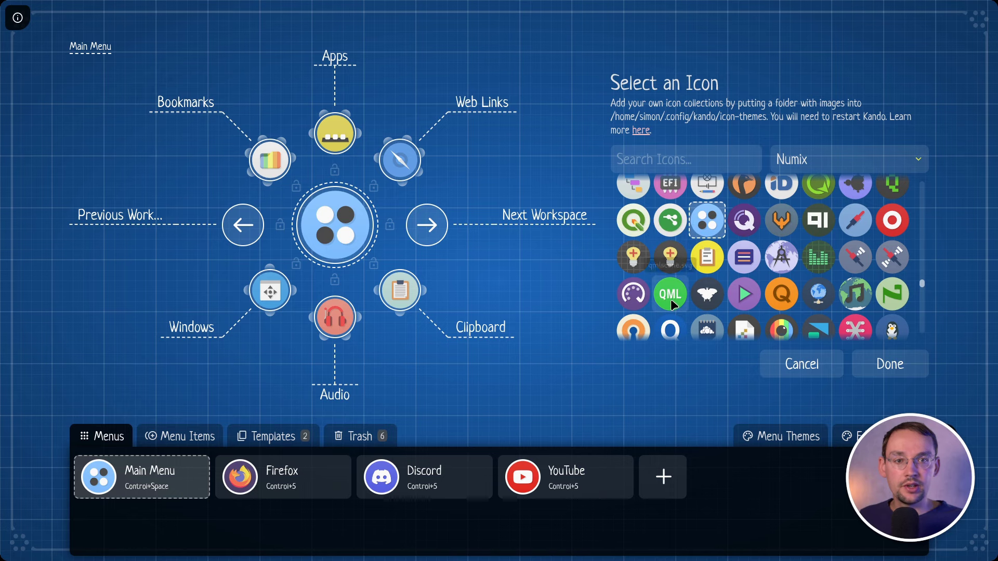
pyautogui.click(853, 162)
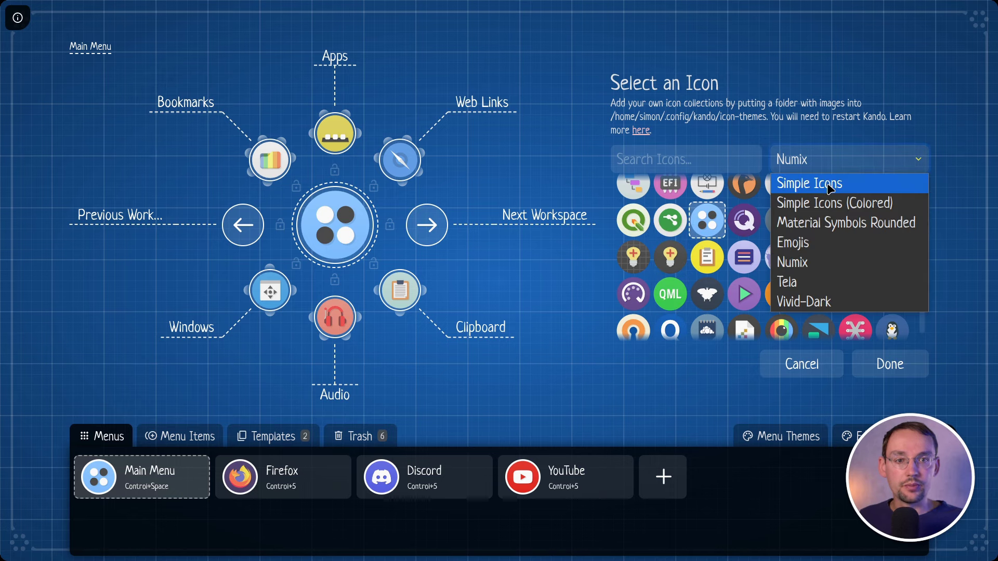
pyautogui.click(830, 188)
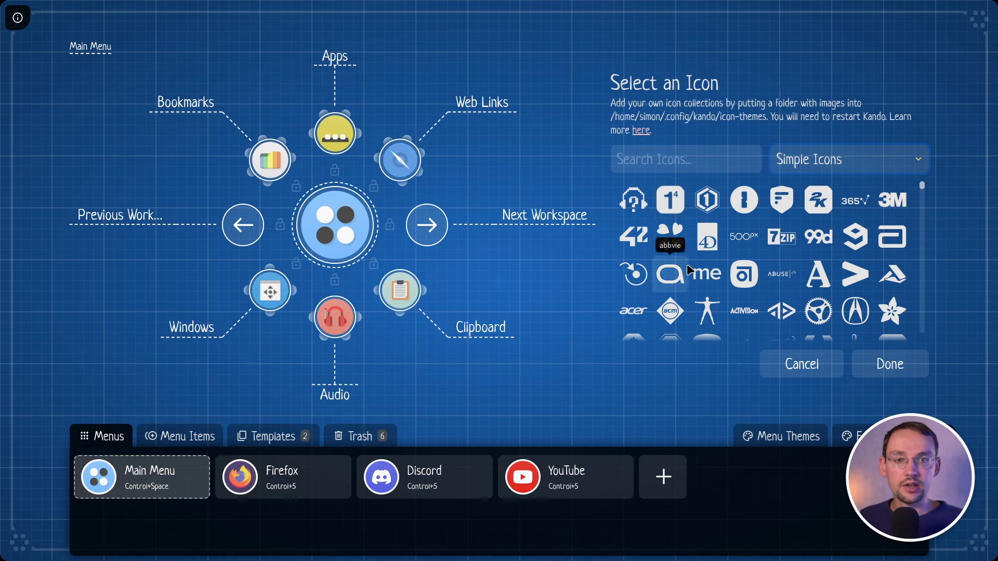
pyautogui.click(814, 373)
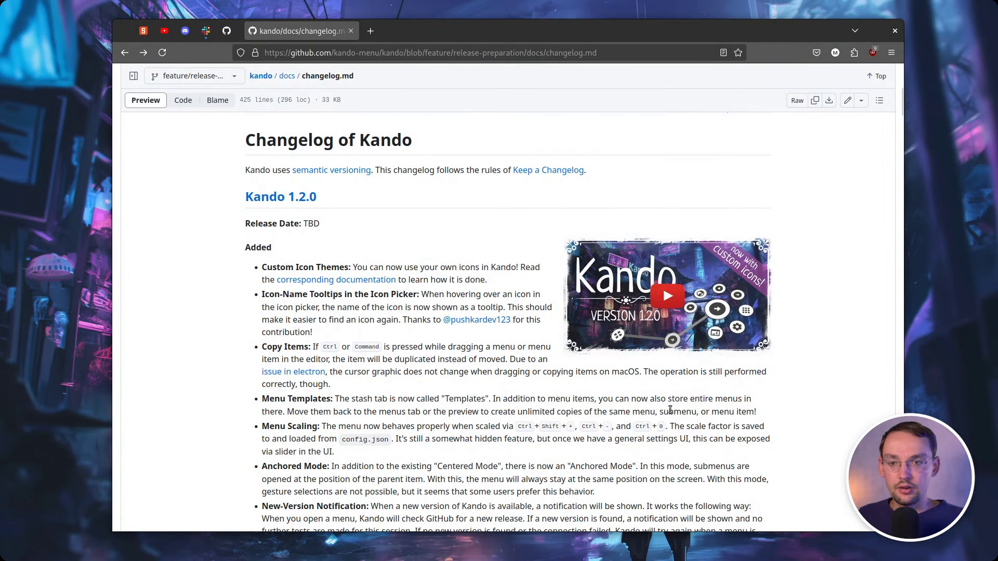
# Open the Kando menu editor and lift the Web Links item out of its slot
pyautogui.hotkey('ctrl', 'space')
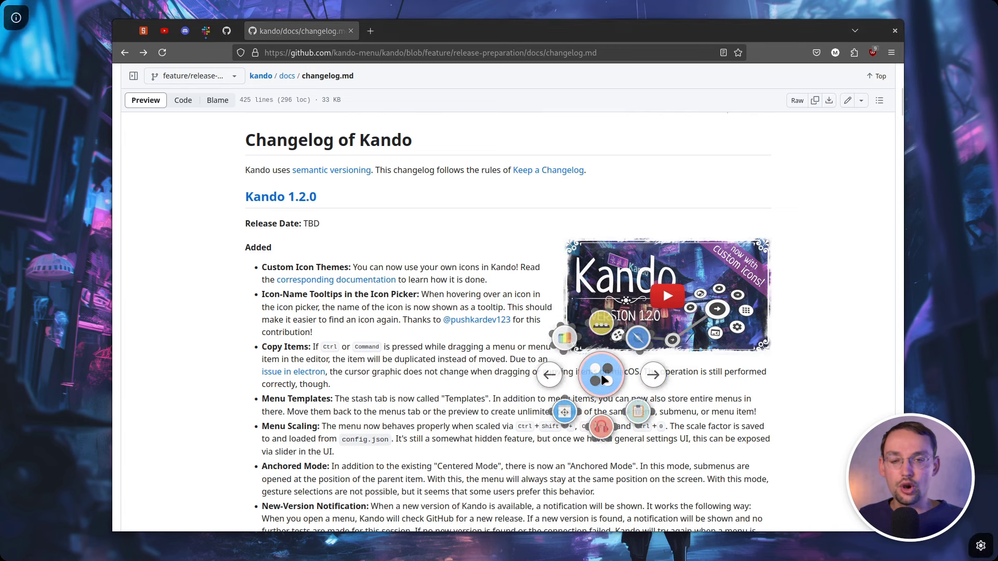
pyautogui.click(713, 400)
pyautogui.click(980, 544)
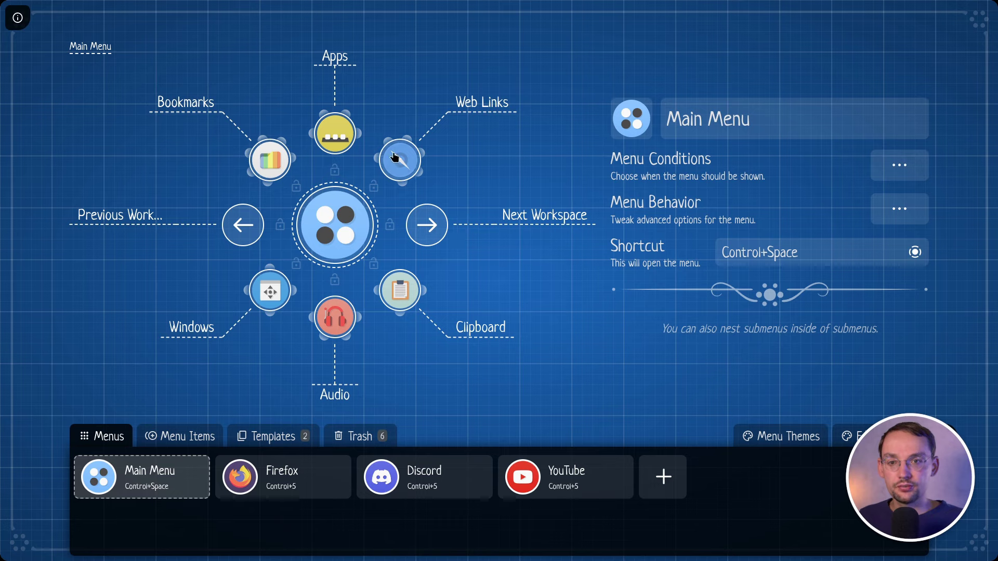
pyautogui.moveTo(395, 162); pyautogui.dragTo(328, 319)
# Check the Web Links submenu, then drag the duplicate Web Links item onto the Trash tab
pyautogui.click(366, 312)
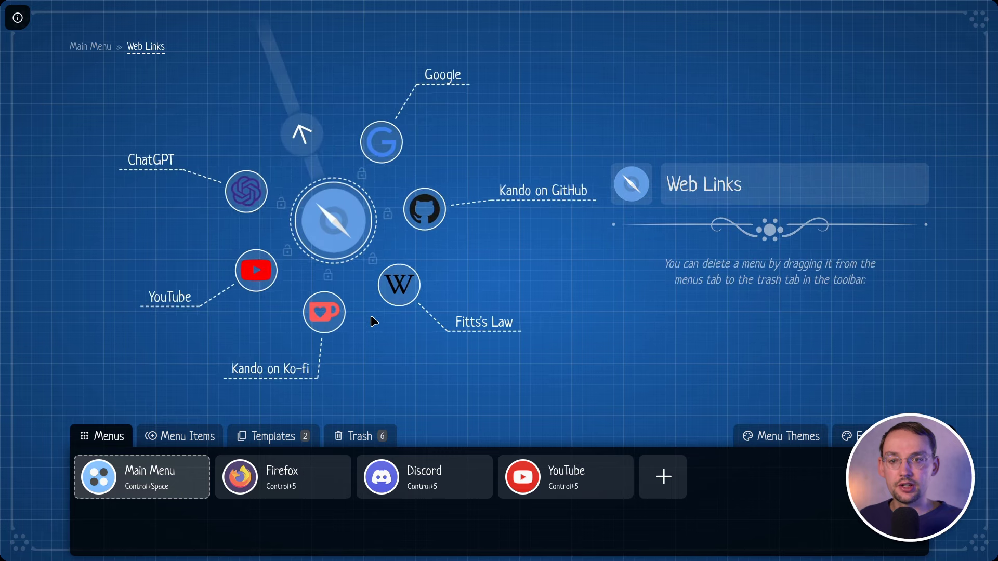
pyautogui.click(288, 131)
pyautogui.click(406, 150)
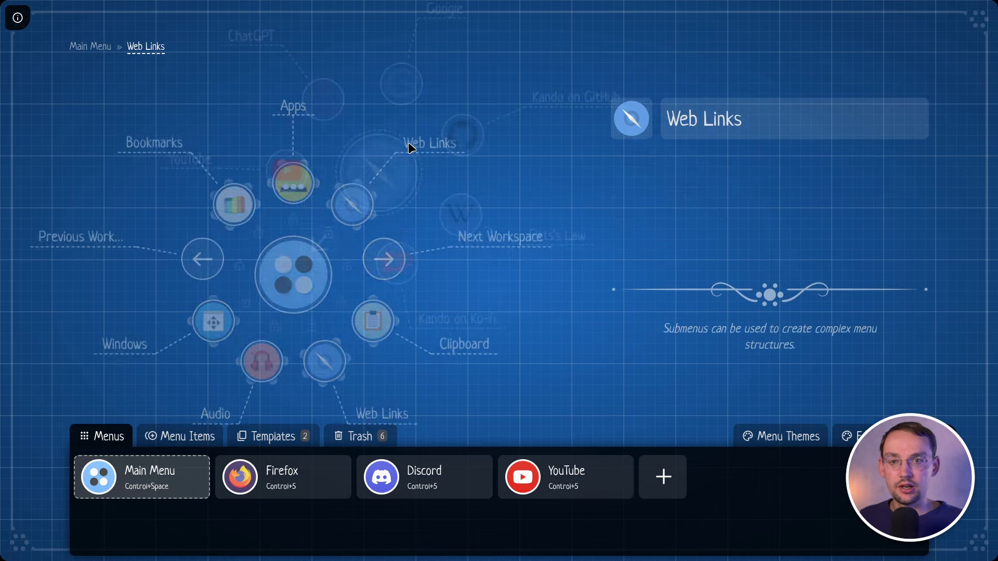
pyautogui.click(276, 294)
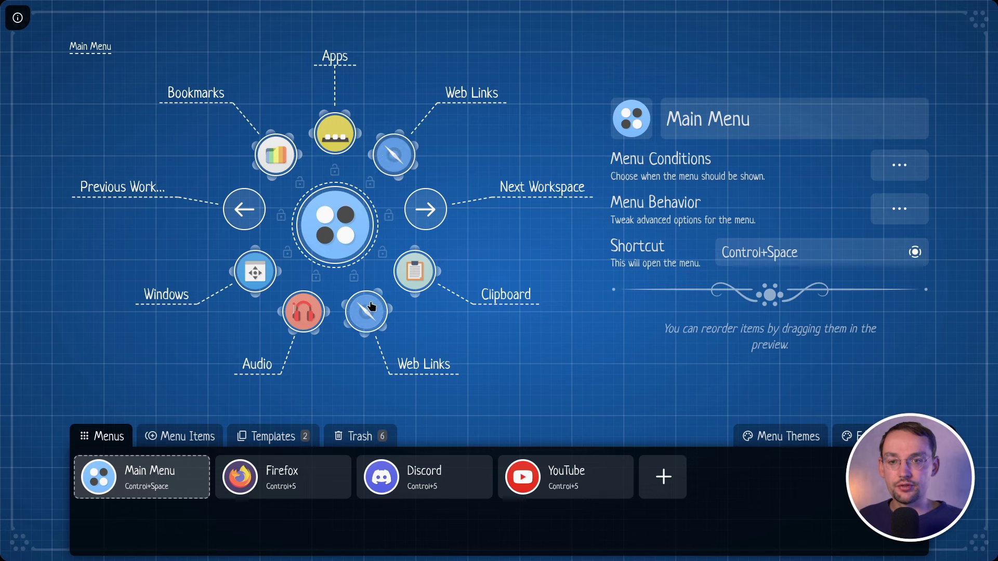
pyautogui.moveTo(375, 297); pyautogui.dragTo(382, 431)
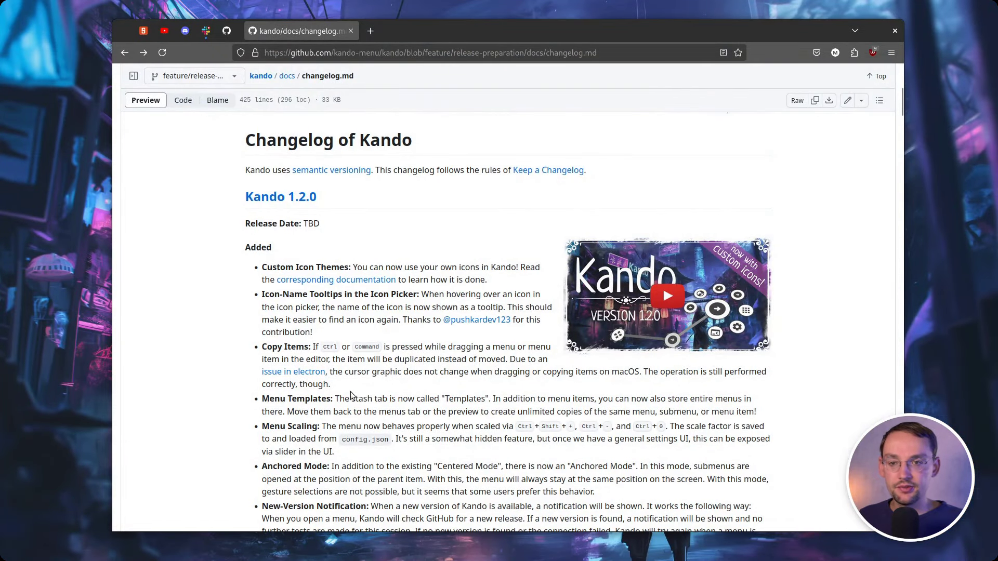
# Scroll to the changelog's added features and open the menu editor from the pie menu
pyautogui.scroll(-3, 304, 403)
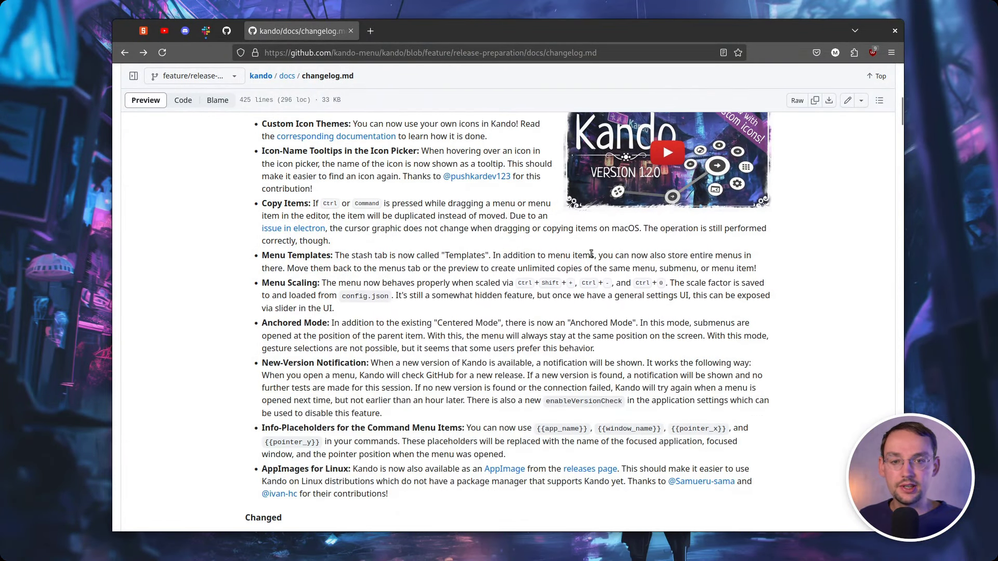
pyautogui.hotkey('ctrl', 'space')
pyautogui.click(977, 548)
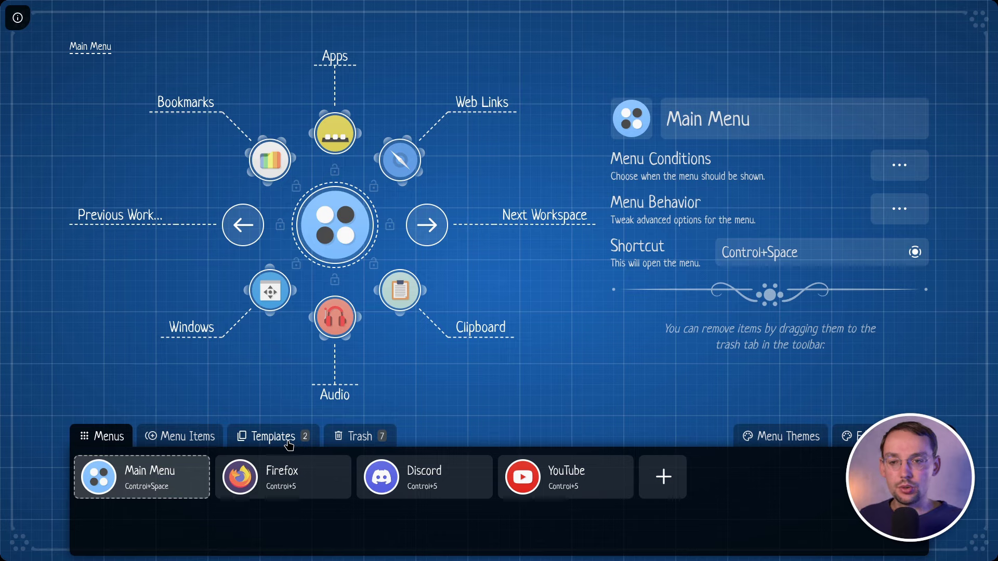
# Drag Web Links into Templates as a 6-item template and test adding a copy back
pyautogui.click(288, 442)
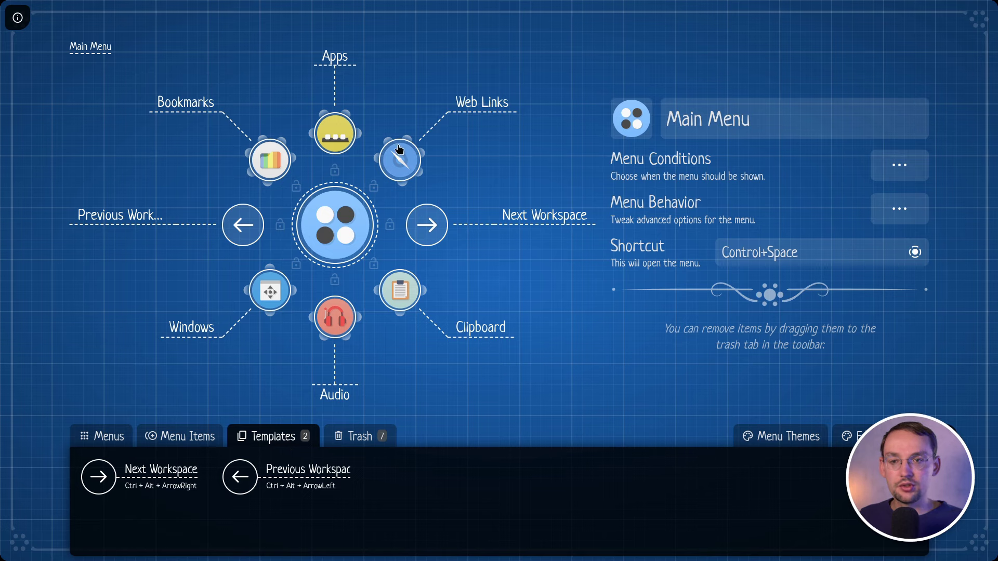
pyautogui.moveTo(395, 178); pyautogui.dragTo(442, 517)
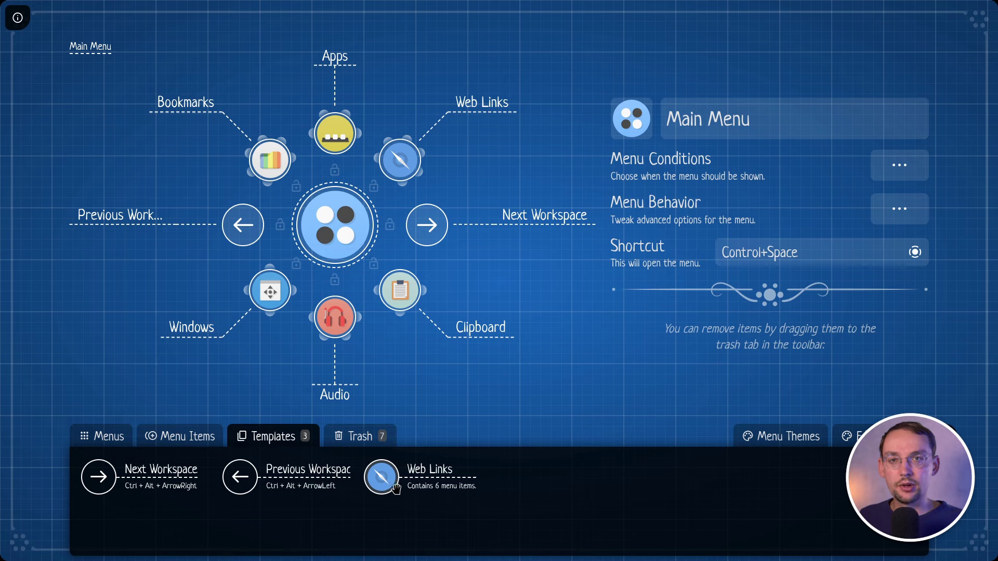
pyautogui.moveTo(385, 484); pyautogui.dragTo(378, 436)
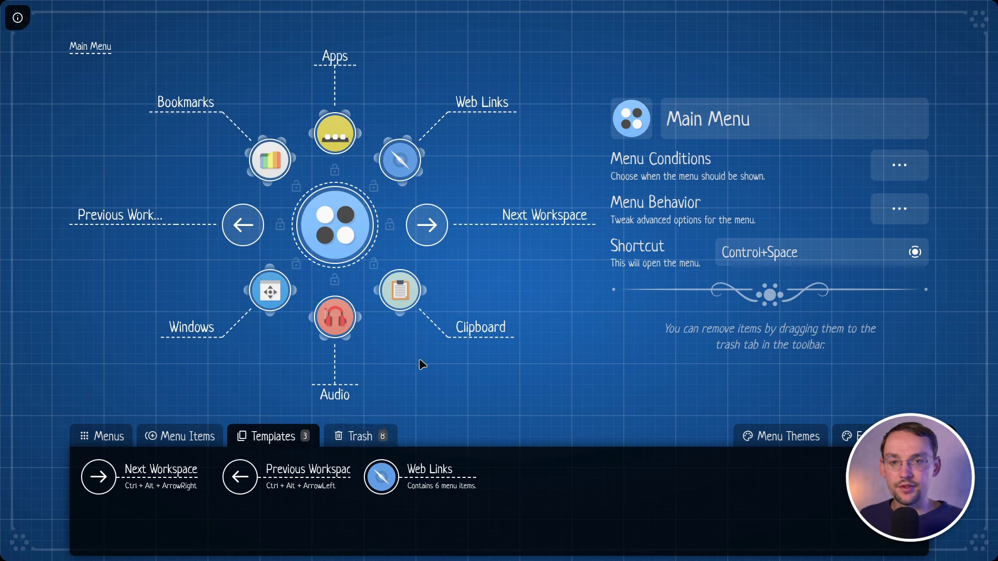
# Create a New Menu and add the Web Links template to it
pyautogui.click(123, 436)
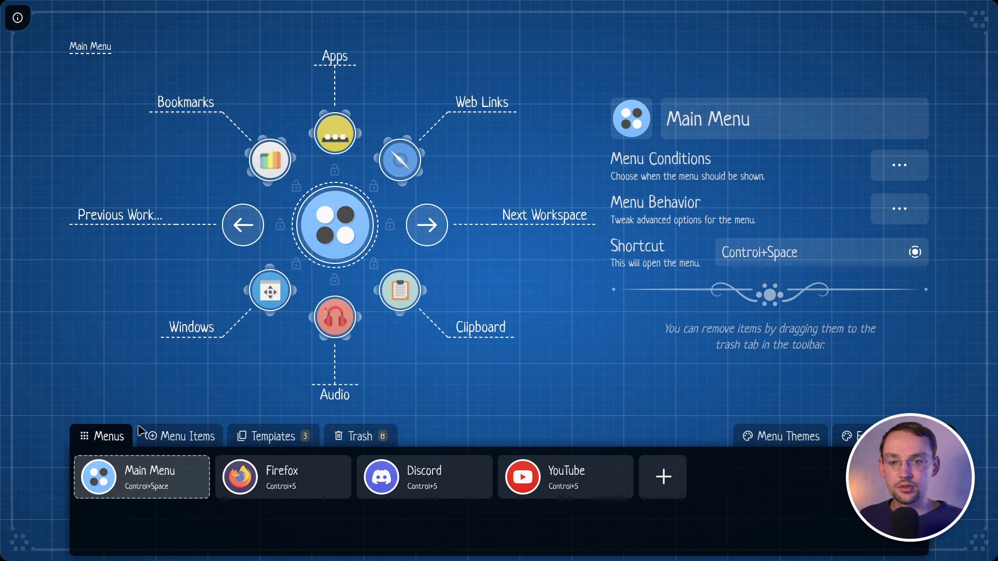
pyautogui.click(662, 477)
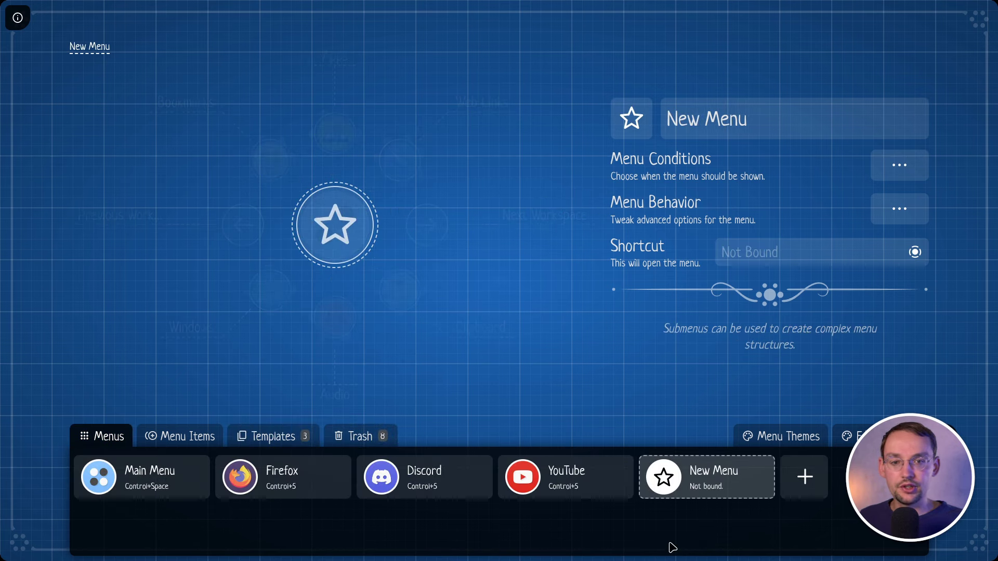
pyautogui.click(305, 436)
pyautogui.moveTo(416, 475); pyautogui.dragTo(430, 154)
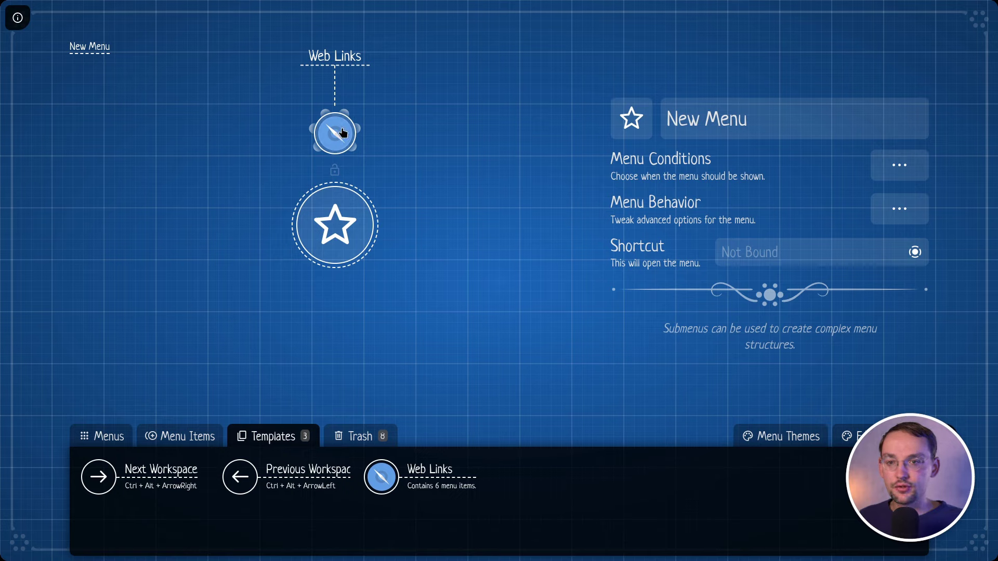
pyautogui.click(102, 435)
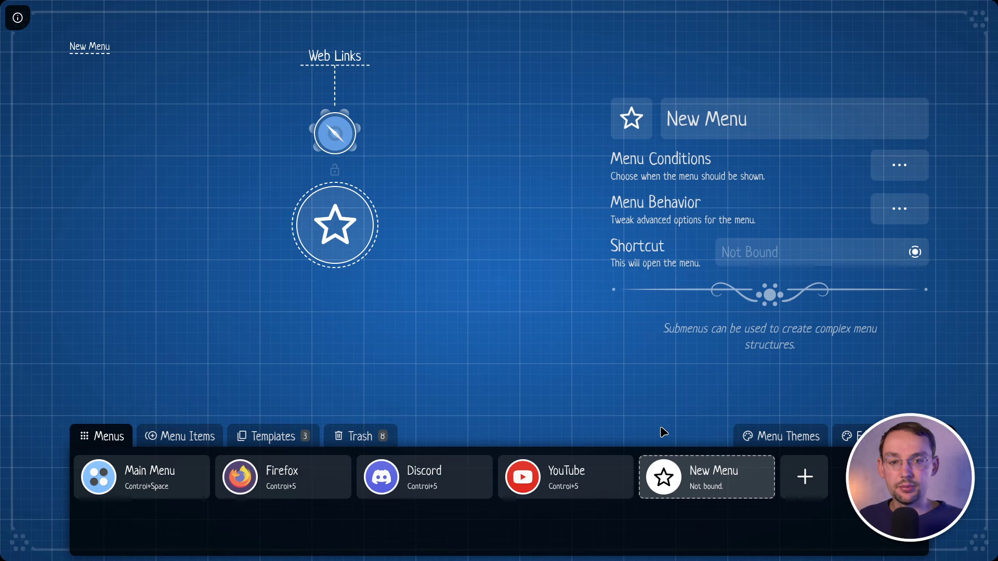
# Save the YouTube menu as a template and create a new menu from it
pyautogui.click(567, 473)
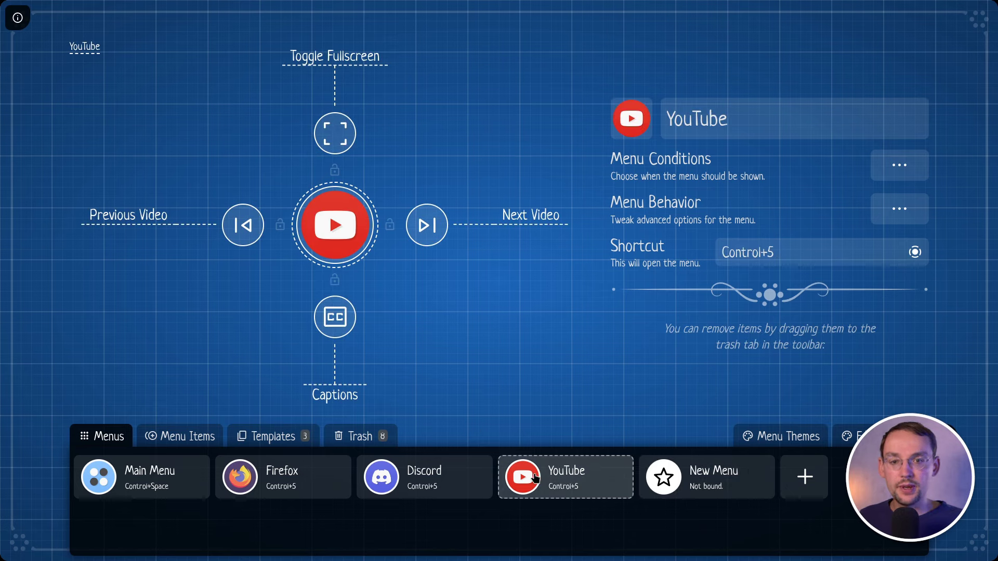
pyautogui.moveTo(535, 478); pyautogui.dragTo(279, 438)
pyautogui.click(274, 437)
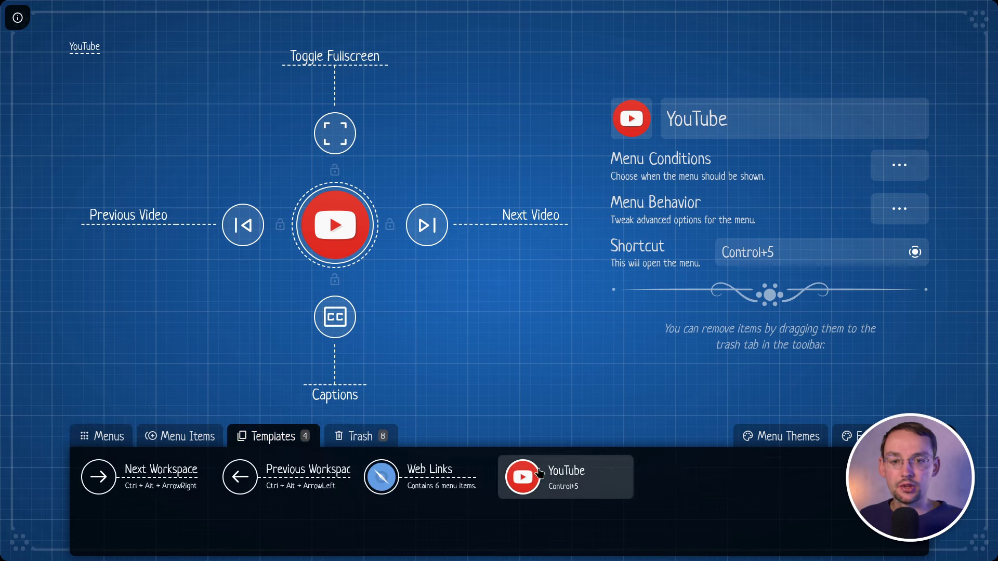
pyautogui.moveTo(541, 471); pyautogui.dragTo(106, 433)
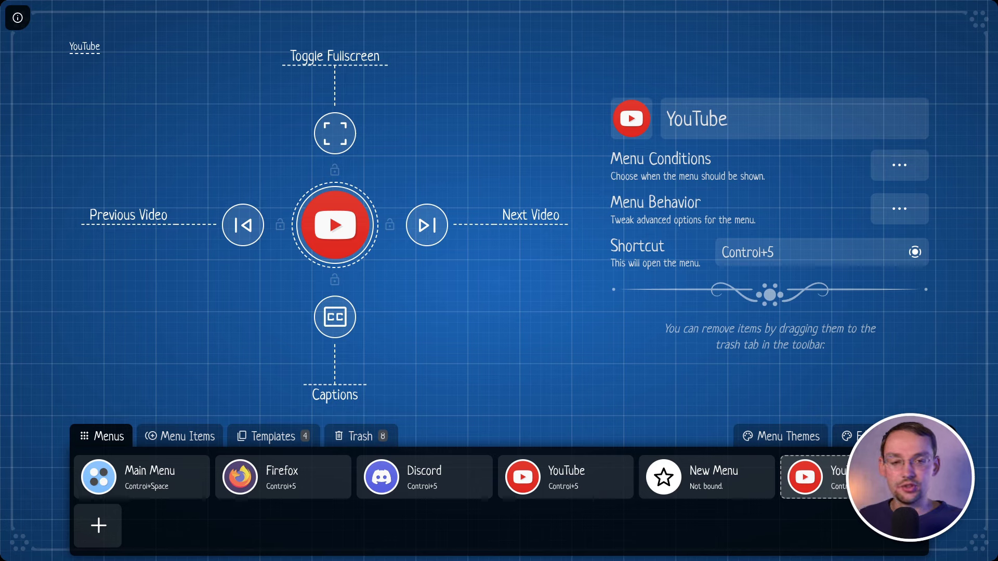
# Trash the copied YouTube menu, the Web Links and YouTube templates, and the test New Menu
pyautogui.moveTo(857, 486); pyautogui.dragTo(346, 434)
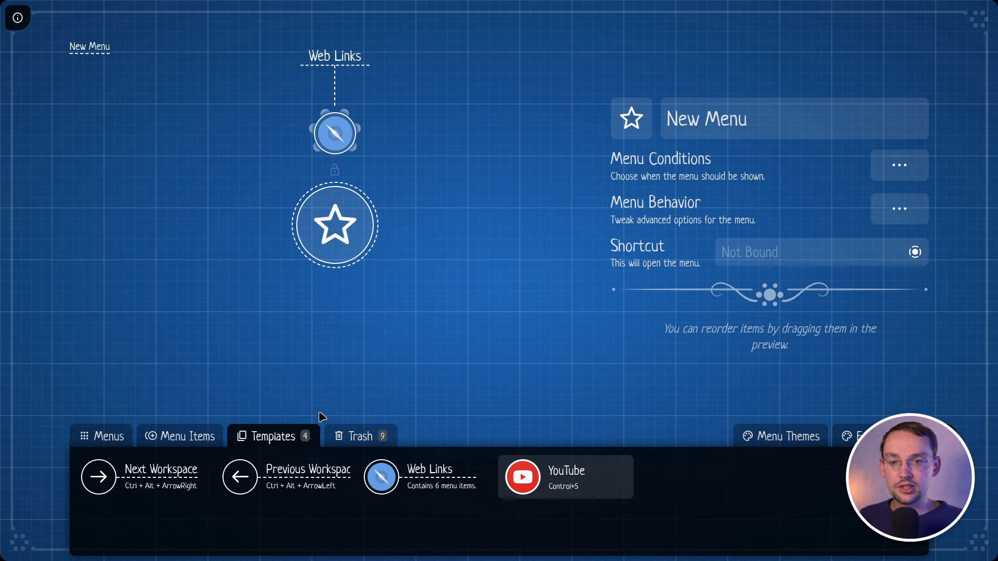
pyautogui.moveTo(387, 483); pyautogui.dragTo(353, 434)
pyautogui.moveTo(415, 474); pyautogui.dragTo(364, 434)
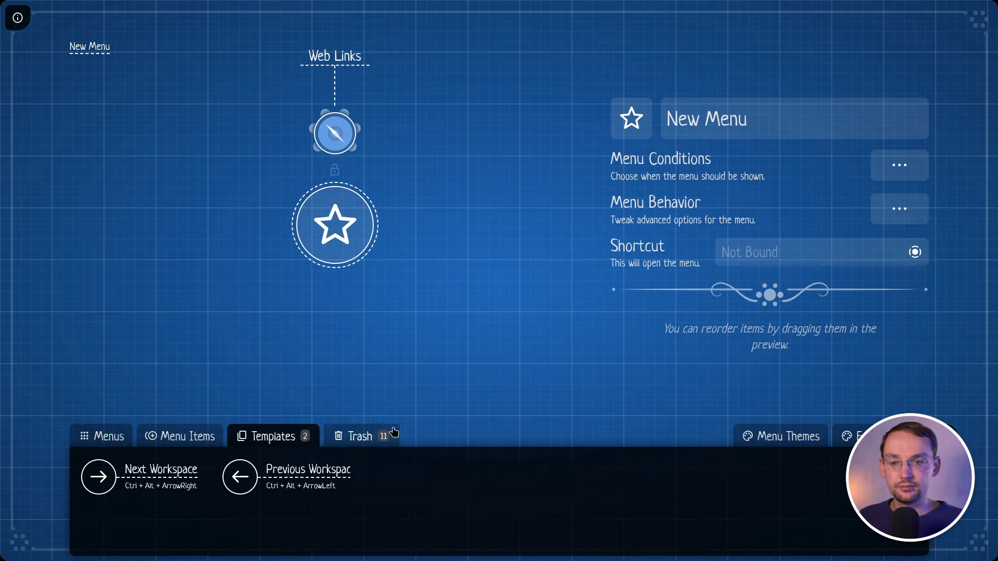
pyautogui.click(102, 440)
pyautogui.moveTo(709, 488); pyautogui.dragTo(345, 433)
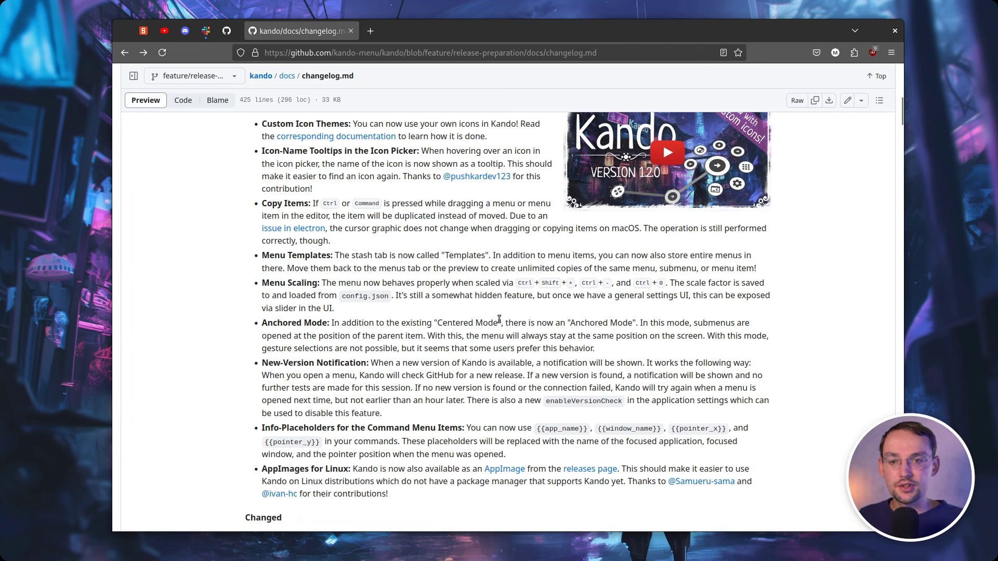
# Show the enlarged pie menu over the changelog, shift it right, open Bookmarks, then close it
pyautogui.hotkey('ctrl', 'space')
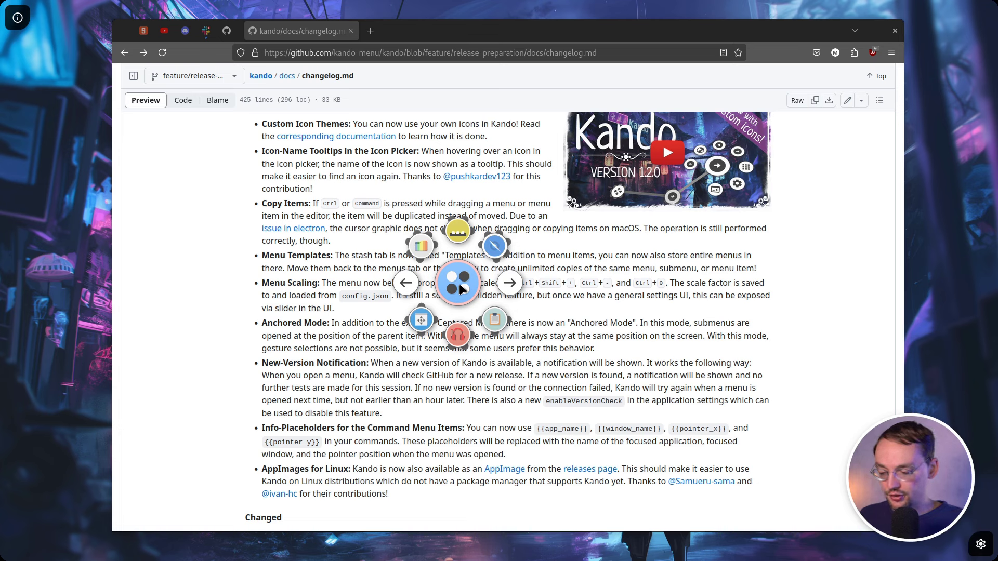
pyautogui.moveTo(461, 289); pyautogui.dragTo(660, 413)
pyautogui.click(571, 295)
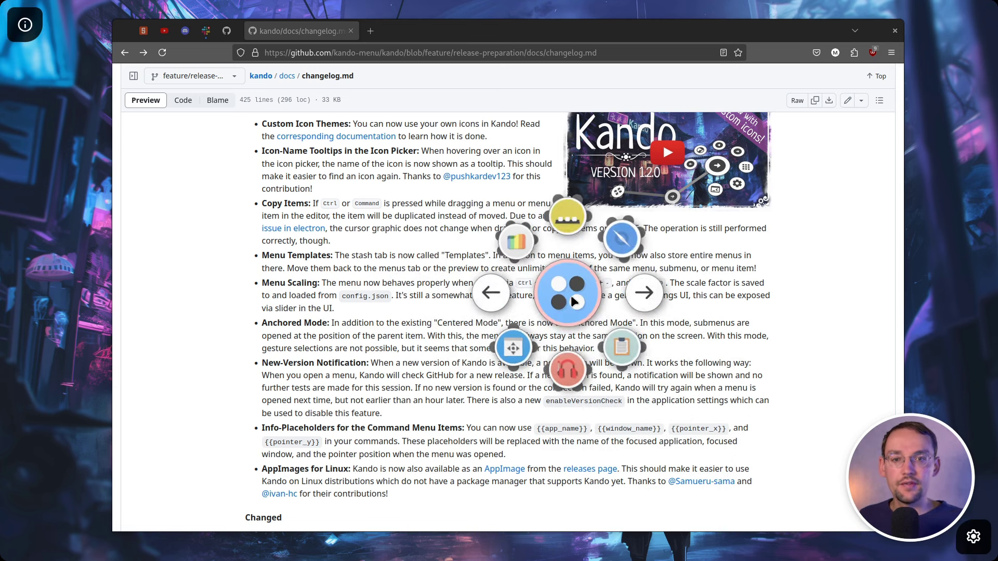
pyautogui.press('Escape')
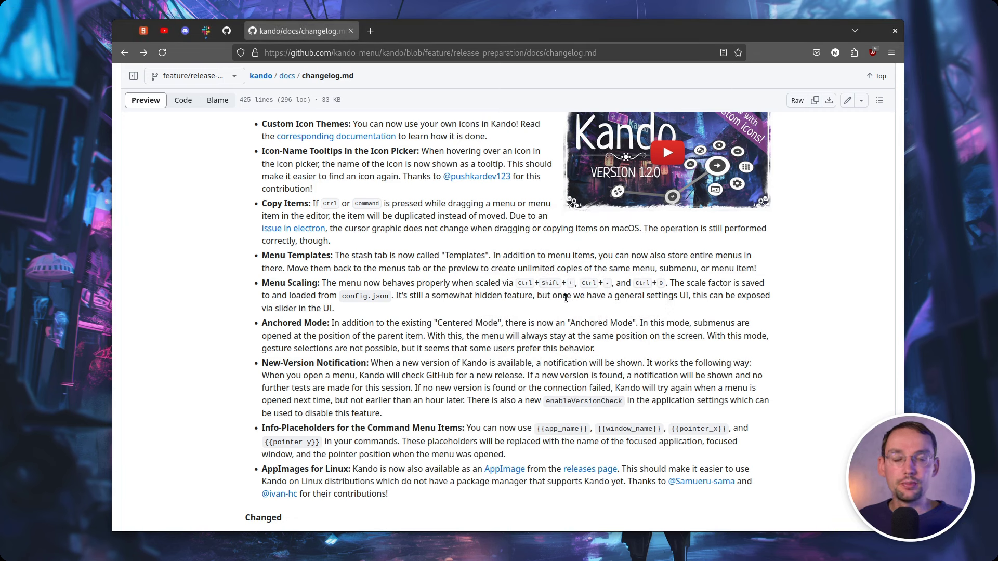
# Reopen the menu editor, then bring up the pie menu again at normal size
pyautogui.hotkey('ctrl', 'space')
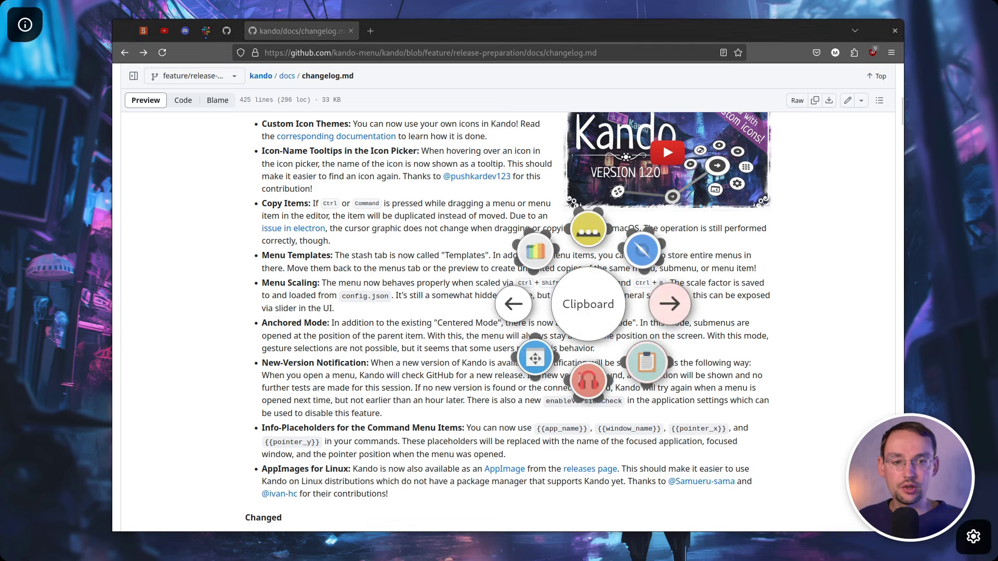
pyautogui.click(971, 537)
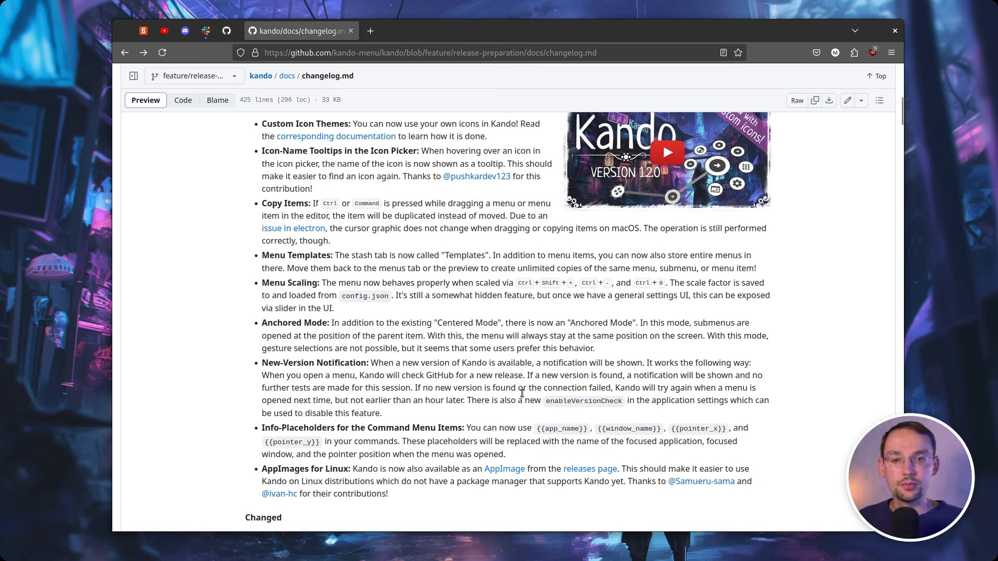
pyautogui.hotkey('ctrl', 'space')
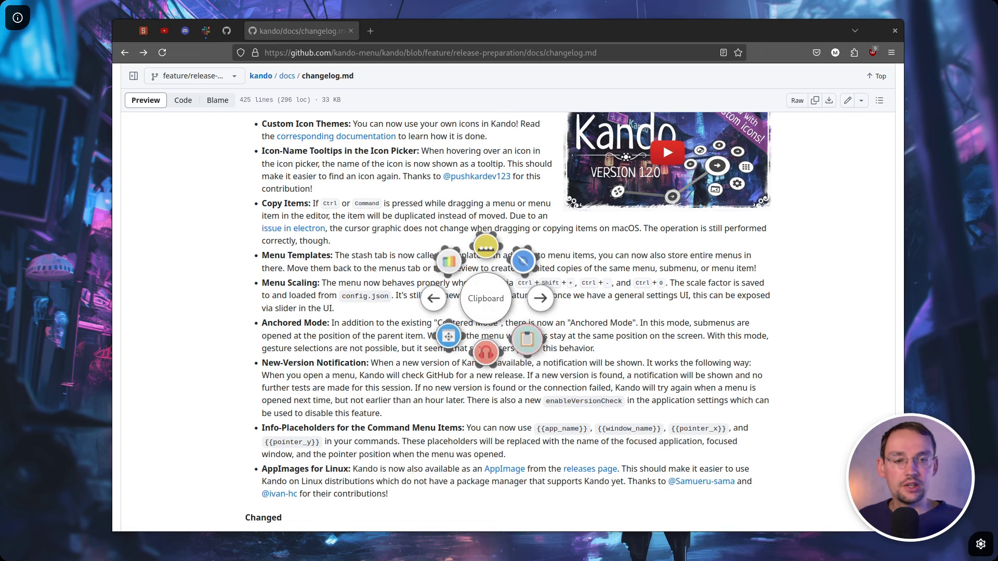
# Enable Anchored Mode in the Main Menu's behavior settings and confirm with Done
pyautogui.click(981, 545)
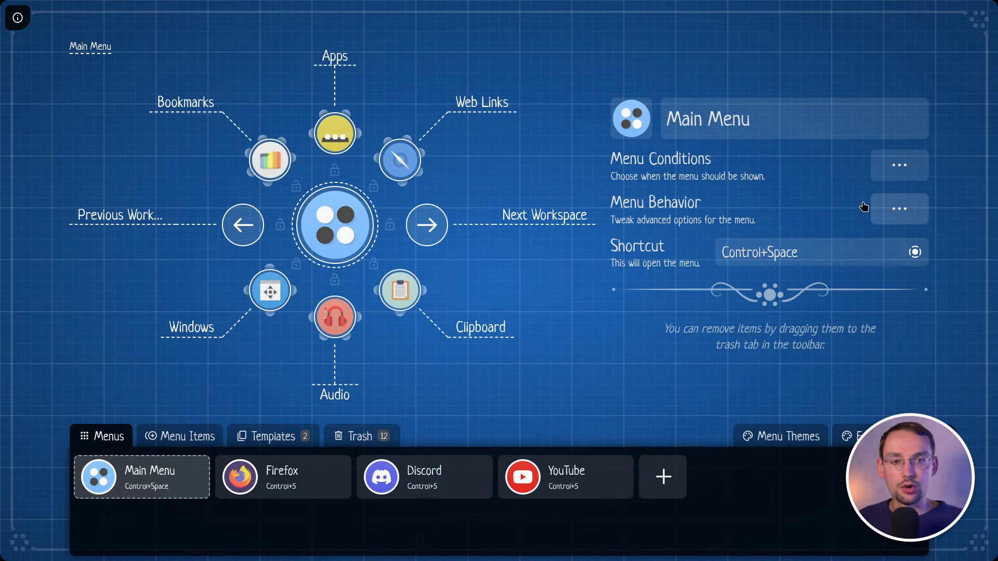
pyautogui.click(891, 212)
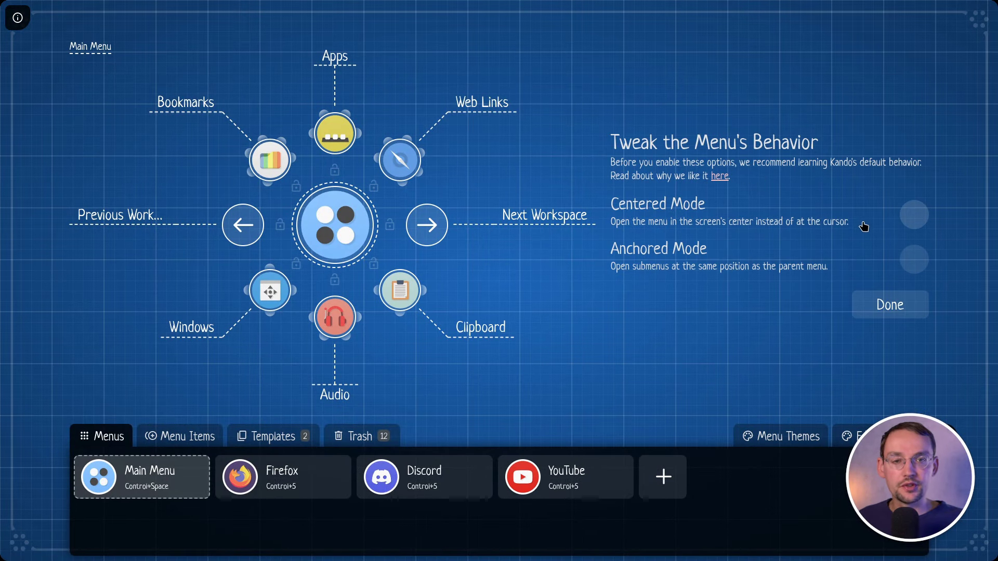
pyautogui.click(914, 259)
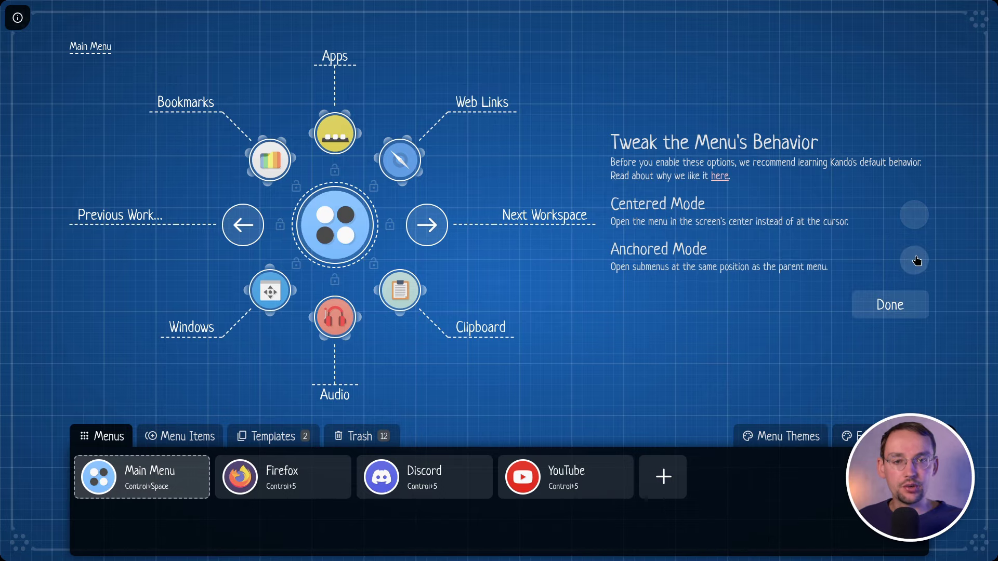
pyautogui.click(903, 297)
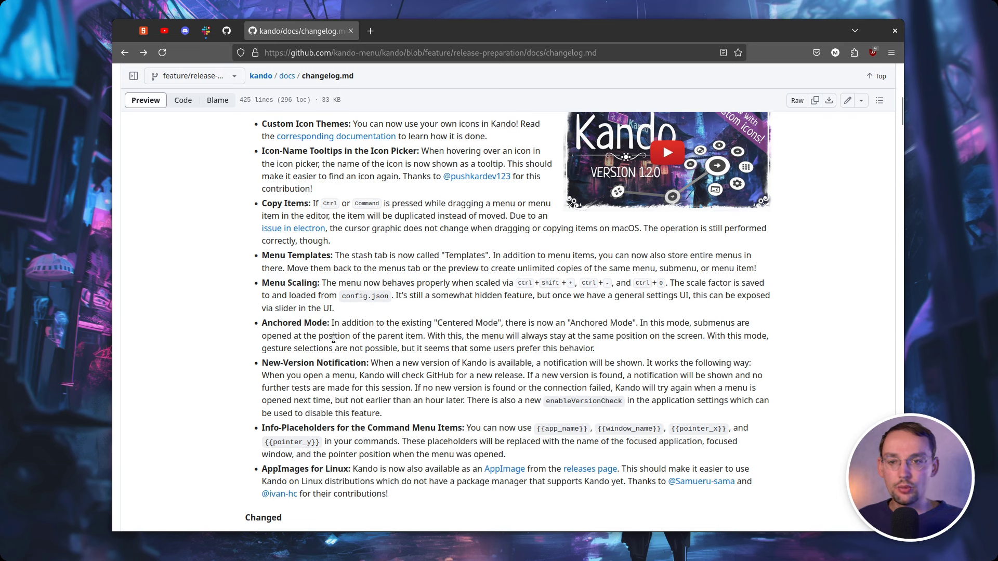
# Browse the pie menu's Web Links and Bookmarks submenus, then dismiss the menu without choosing
pyautogui.hotkey('ctrl', 'space')
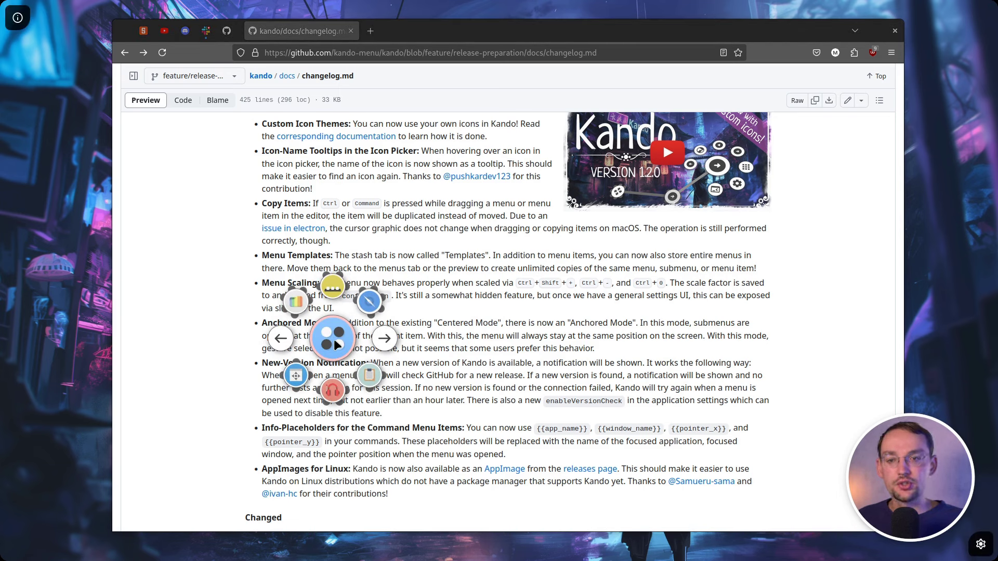
pyautogui.click(435, 252)
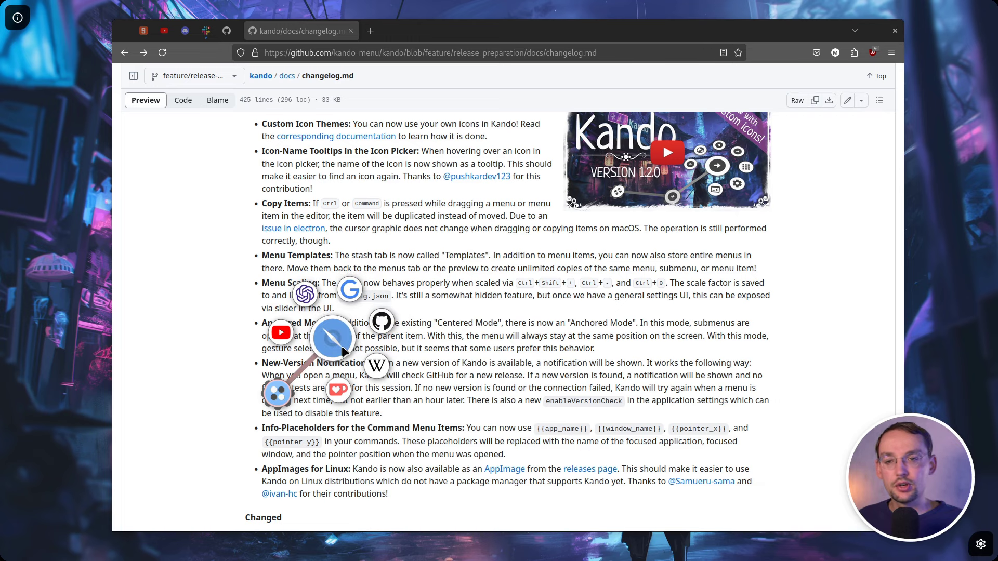
pyautogui.click(239, 414)
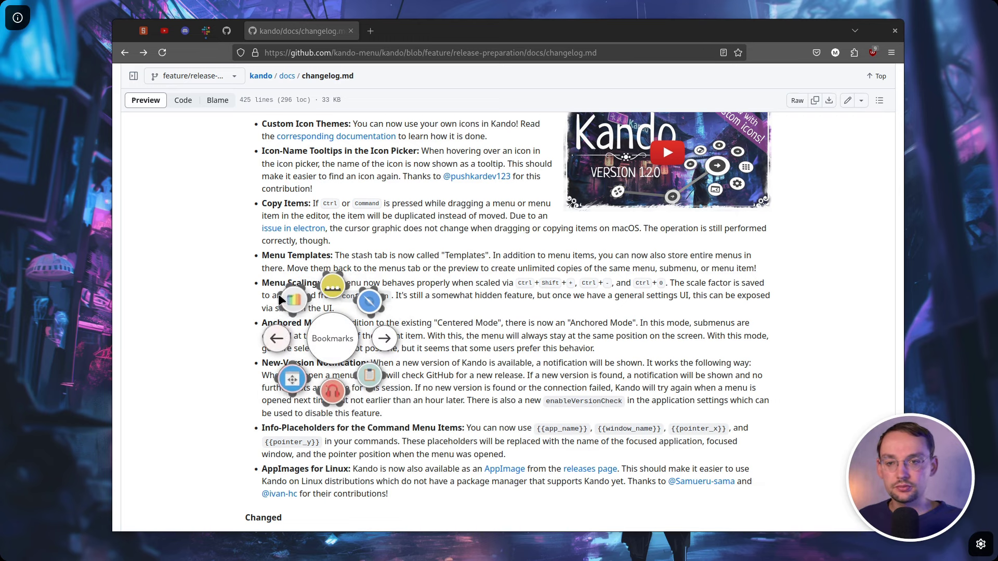
pyautogui.click(261, 279)
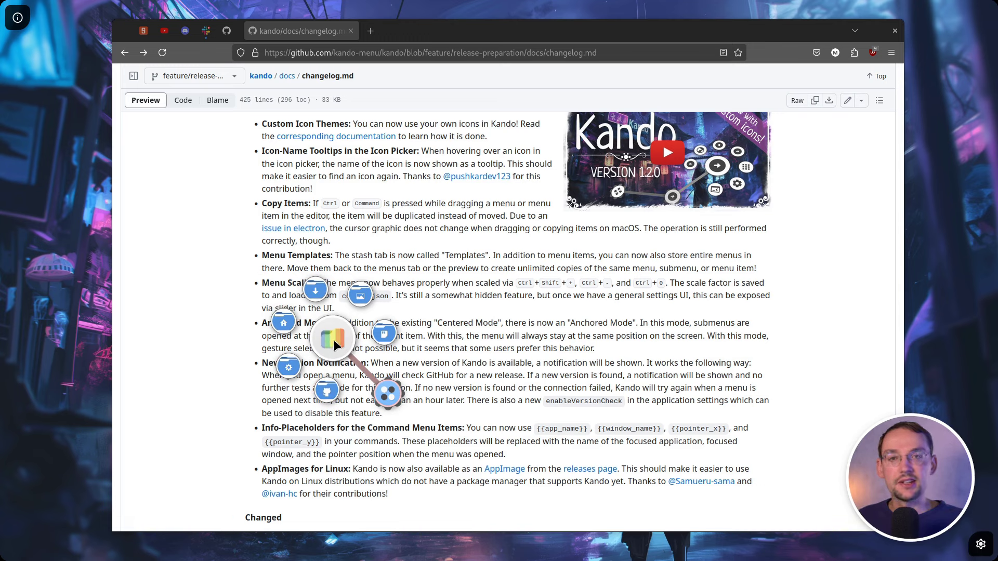
pyautogui.click(390, 399)
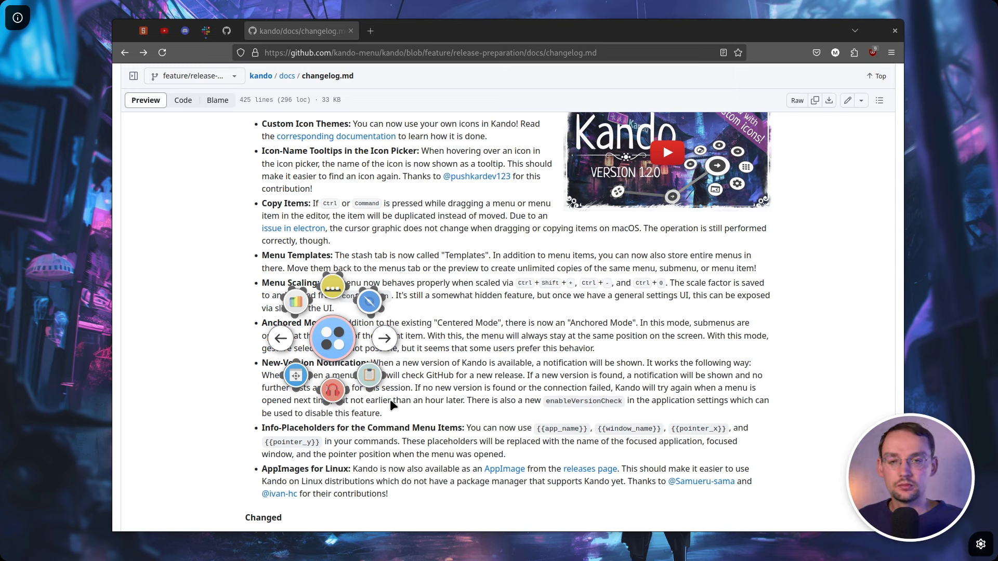
pyautogui.press('Escape')
# Run Hello World from Apps > Coding in the pie menu
pyautogui.hotkey('ctrl', 'space')
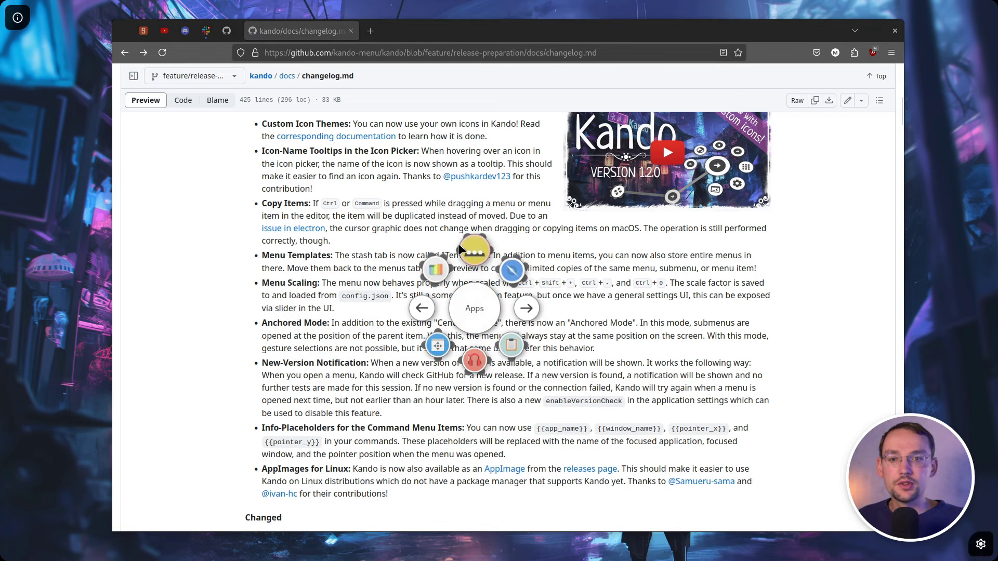
pyautogui.click(467, 238)
pyautogui.click(559, 306)
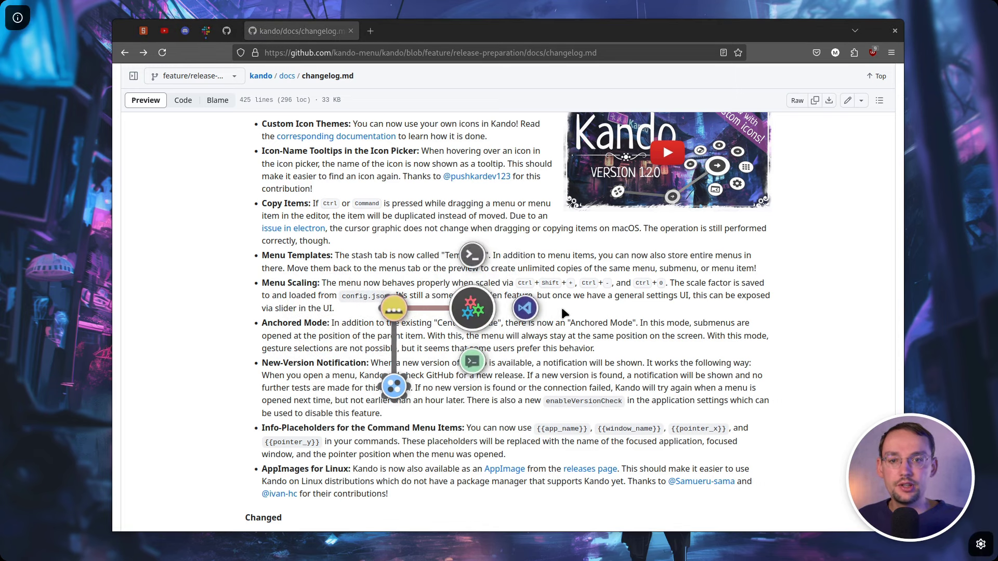
pyautogui.click(481, 393)
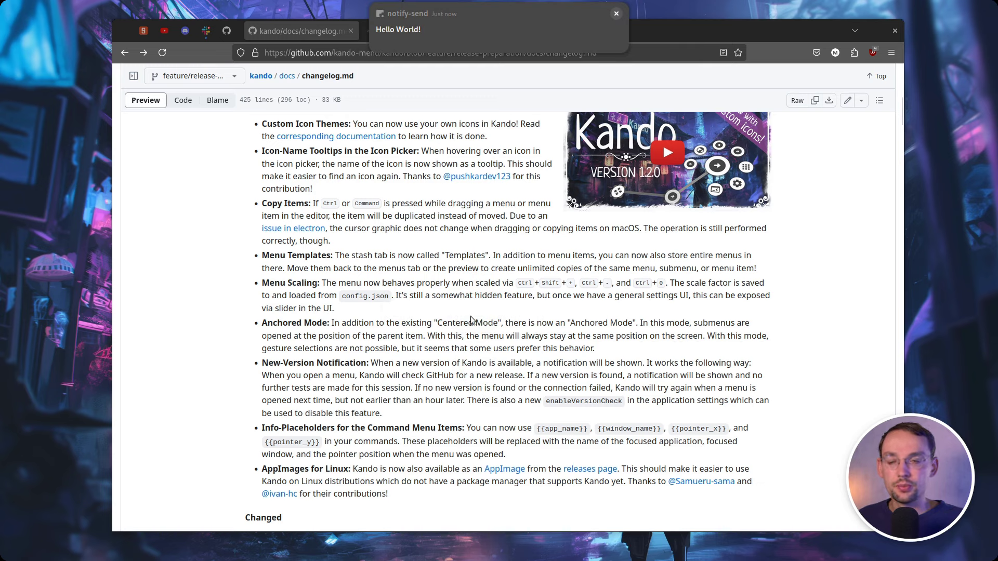
# Run Hello World a second time, then bring the pie menu up again for Kando's settings
pyautogui.hotkey('ctrl', 'space')
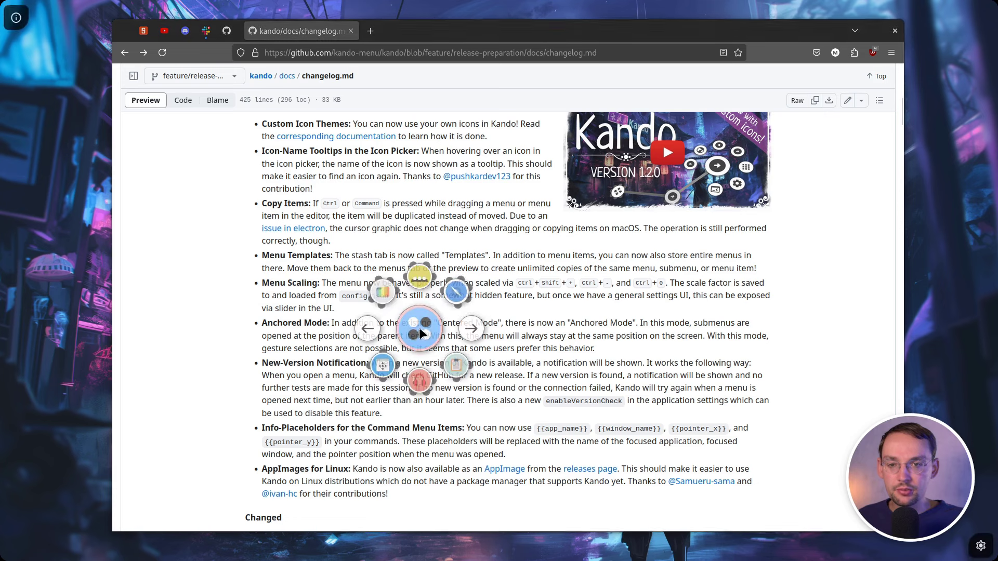
pyautogui.click(420, 210)
pyautogui.click(600, 321)
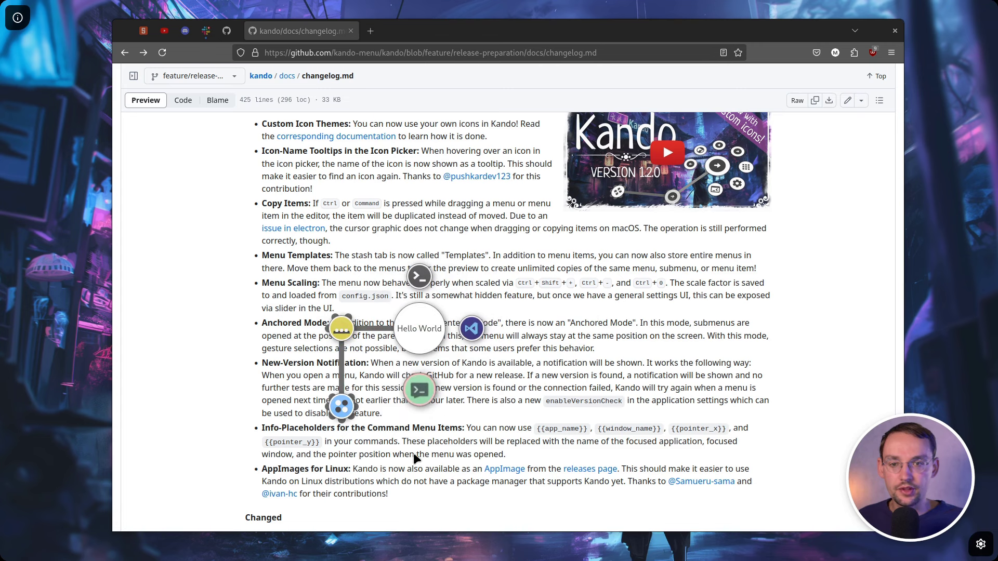
pyautogui.click(414, 457)
pyautogui.hotkey('ctrl', 'space')
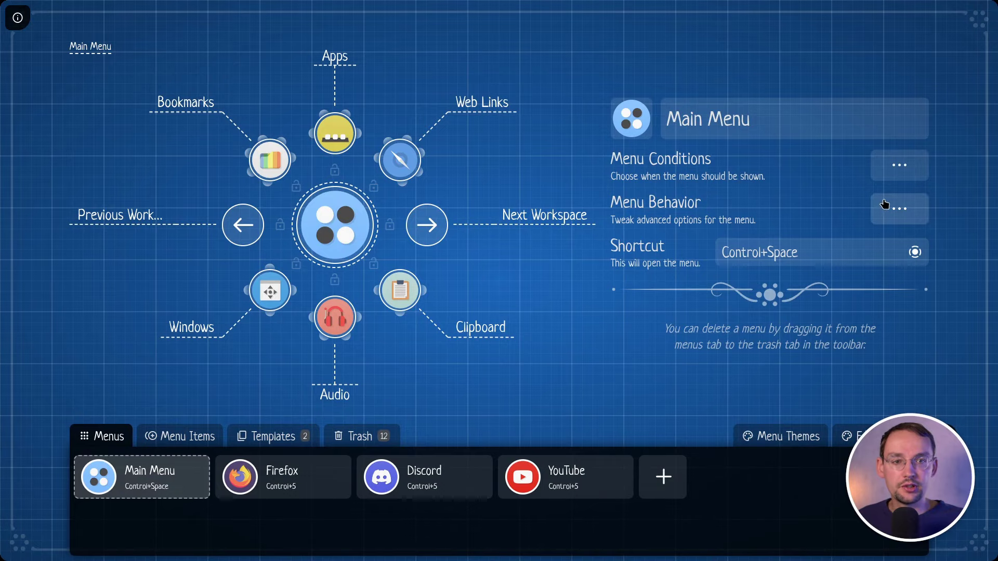
# Turn off the Main Menu's Anchored Mode and test it by running Hello World over the changelog
pyautogui.click(898, 207)
pyautogui.click(909, 259)
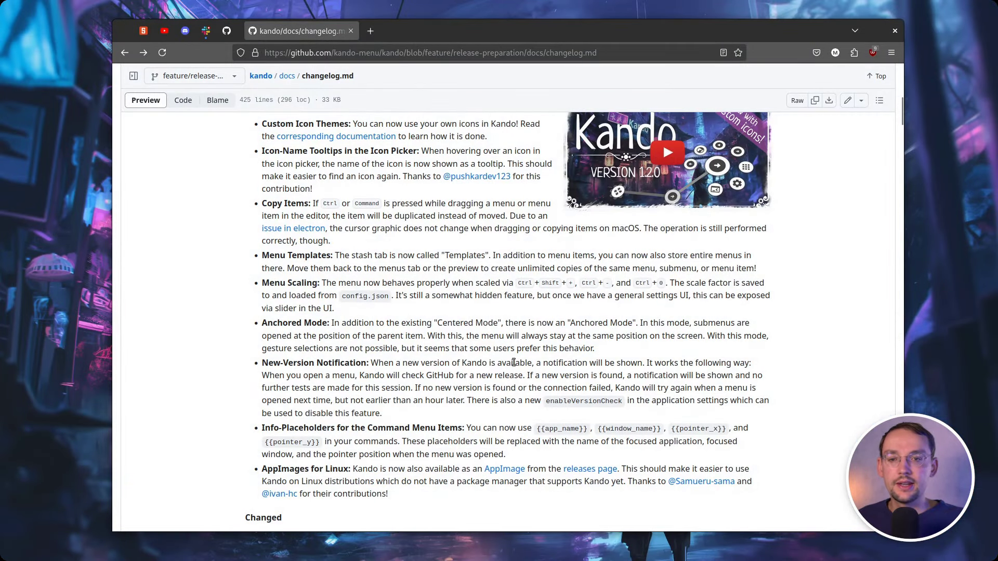
pyautogui.hotkey('ctrl', 'space')
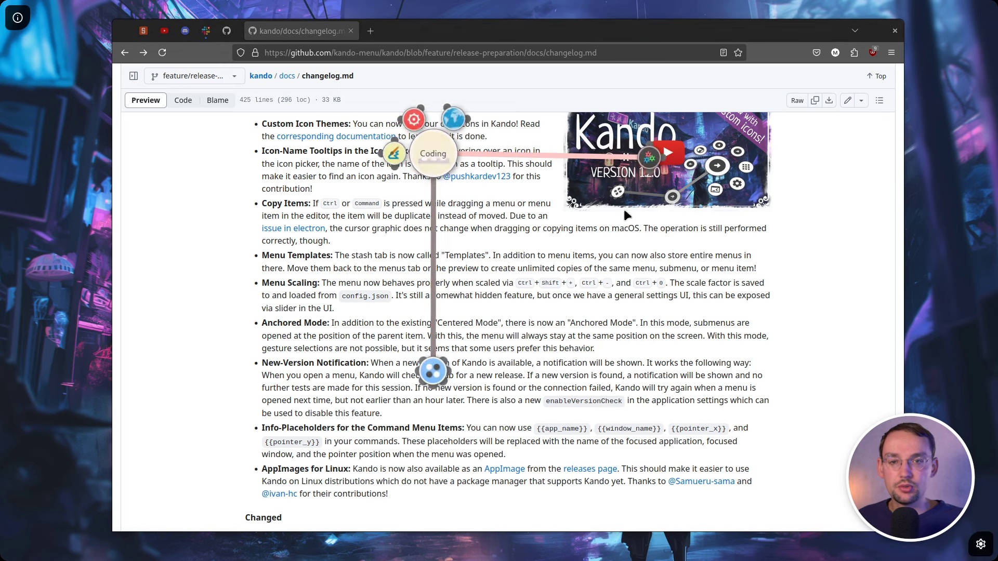
pyautogui.click(587, 338)
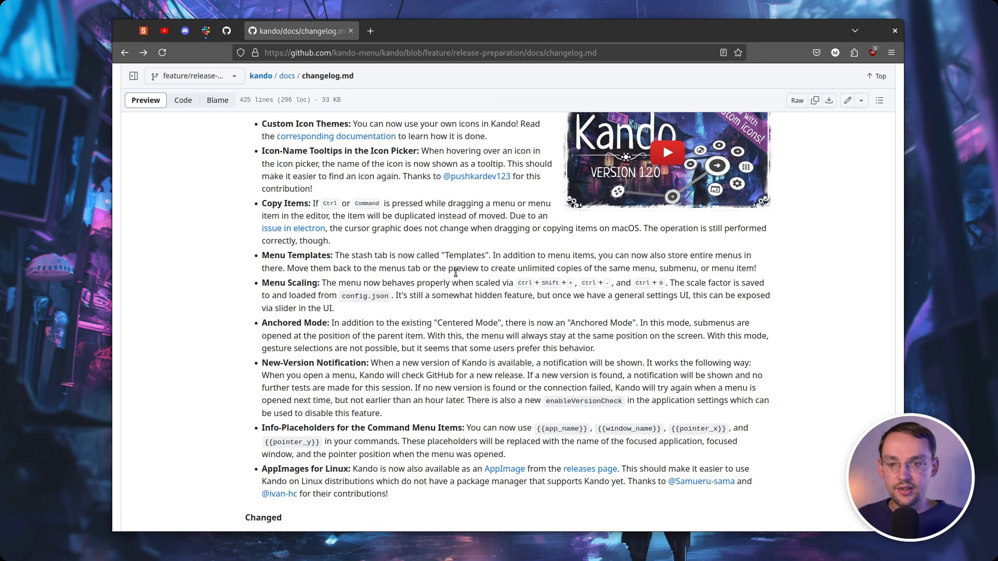
# Scroll the changelog down to the Changed section and bring up the Kando pie menu
pyautogui.scroll(-5, 455, 273)
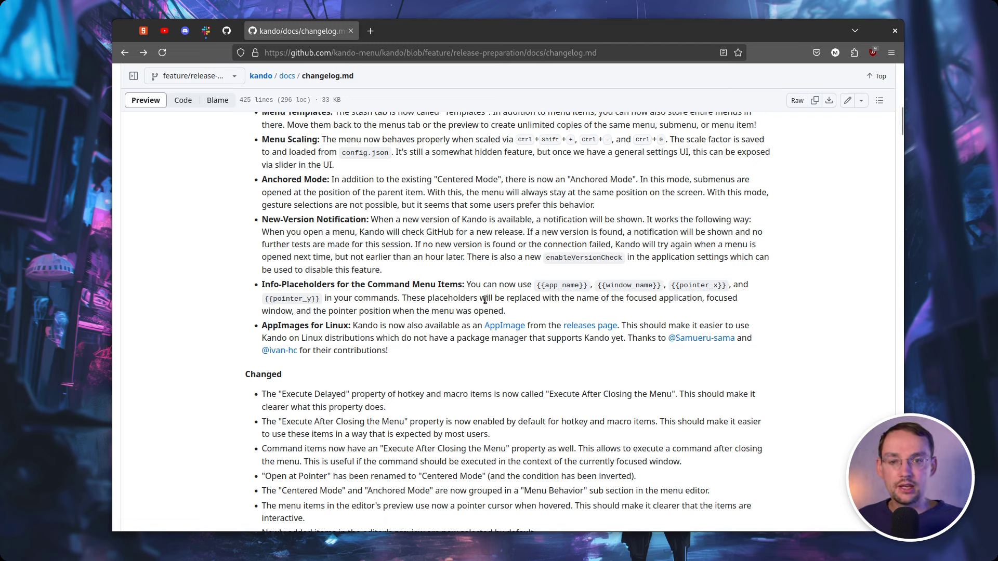
pyautogui.hotkey('ctrl', 'space')
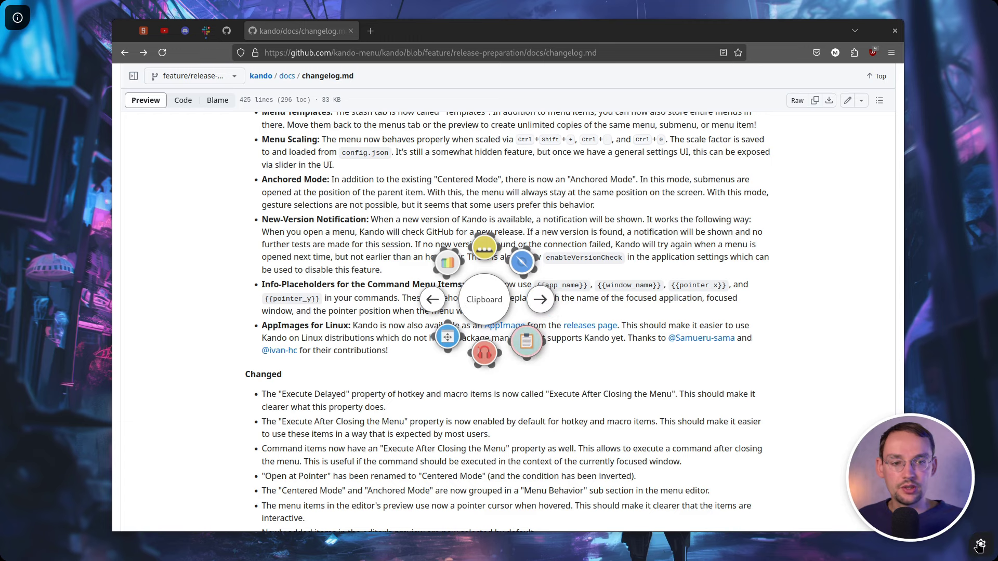
# Edit the Apps > Coding > Hello World command so it reads 'Hello World from {{window_name}}!'
pyautogui.click(980, 546)
pyautogui.click(334, 130)
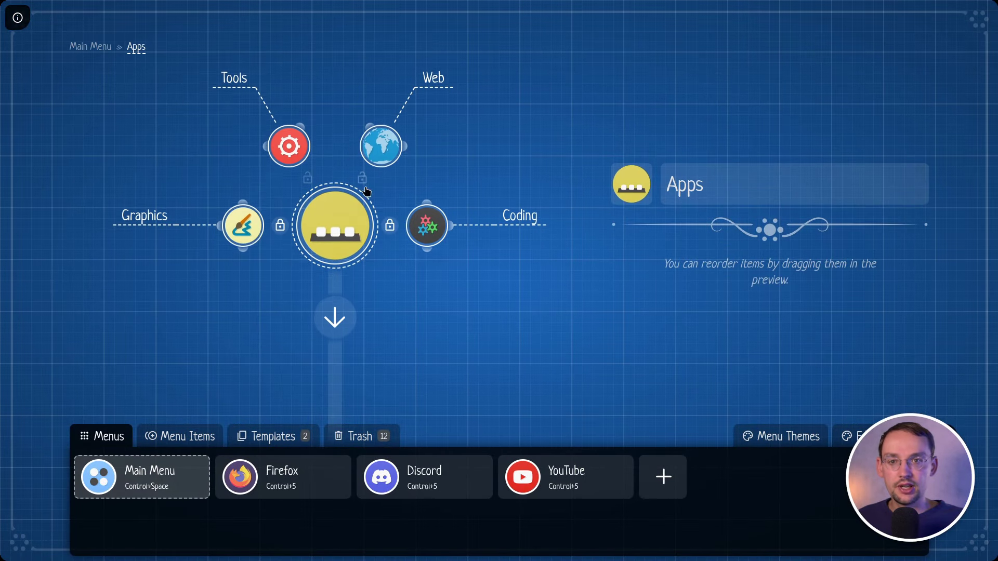
pyautogui.click(427, 223)
pyautogui.click(335, 318)
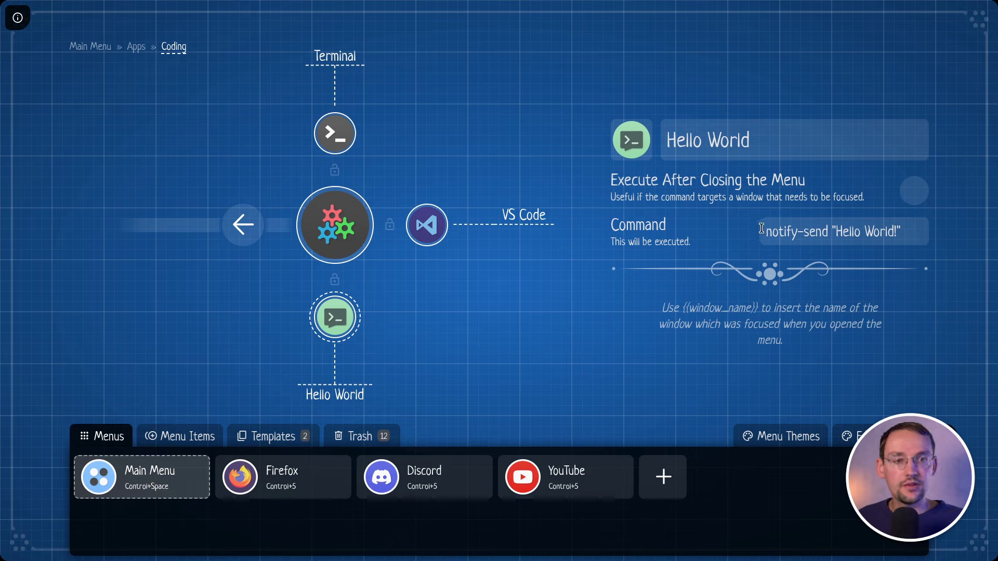
pyautogui.click(895, 231)
pyautogui.write('!')
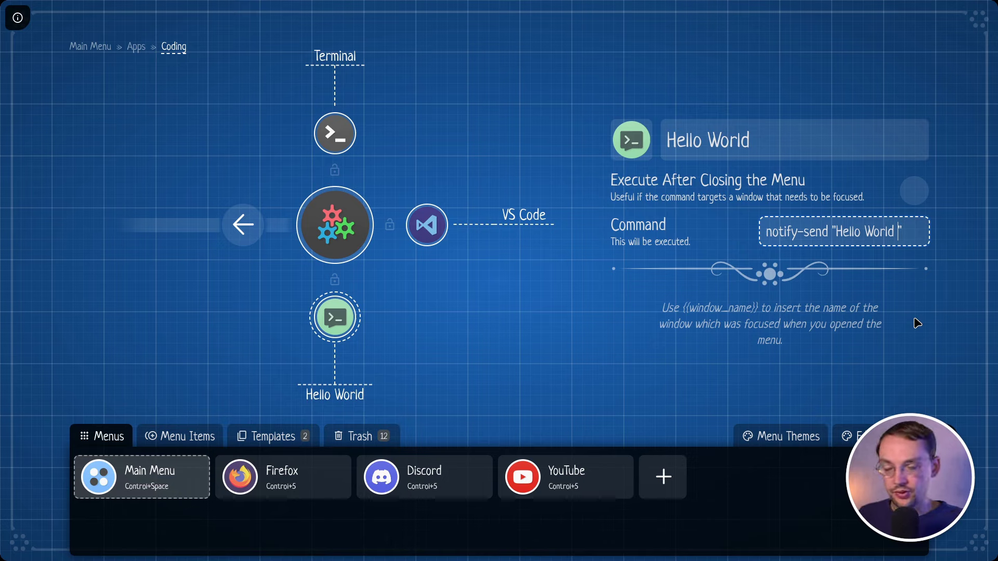
pyautogui.write('from {{window_name')
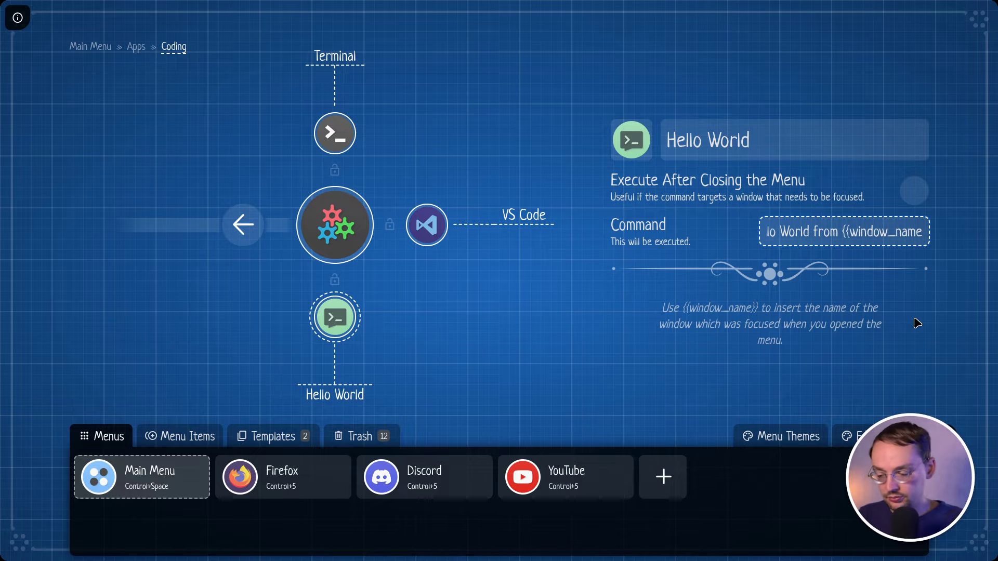
pyautogui.write('}}!')
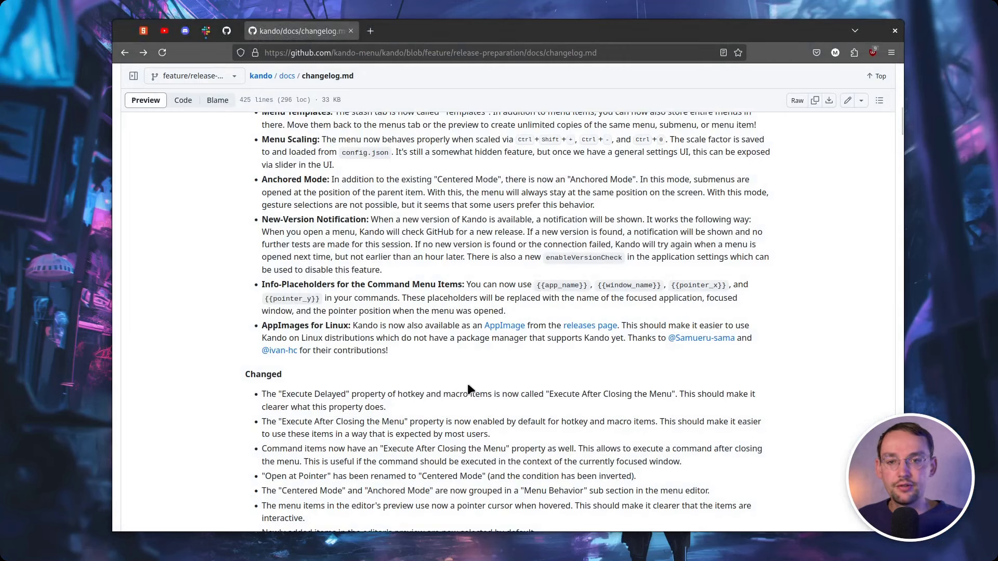
# Run the updated Hello World, dismiss its notification, and enter the Kando Settings submenu
pyautogui.hotkey('ctrl', 'space')
pyautogui.click(424, 198)
pyautogui.click(591, 198)
pyautogui.click(585, 346)
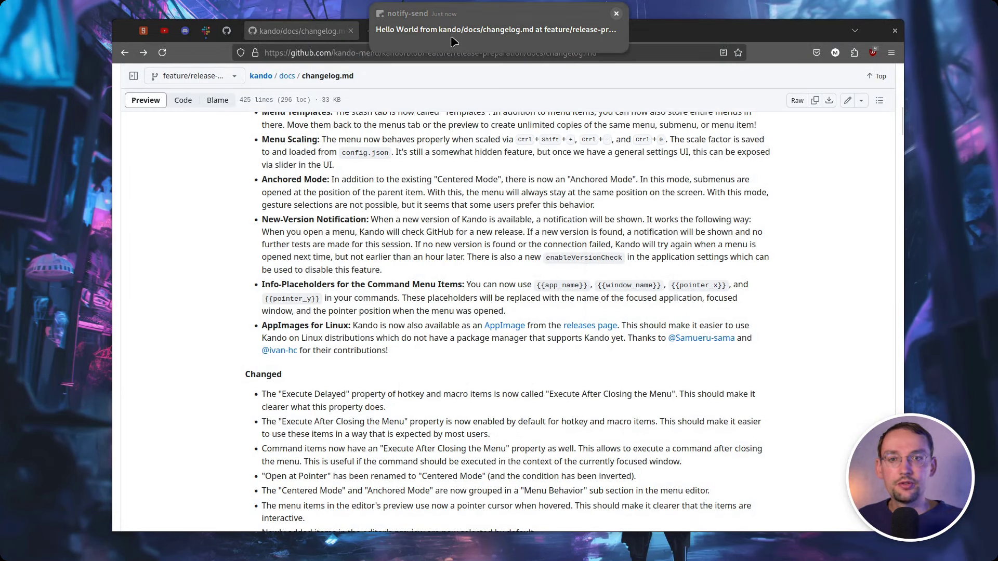
pyautogui.click(582, 42)
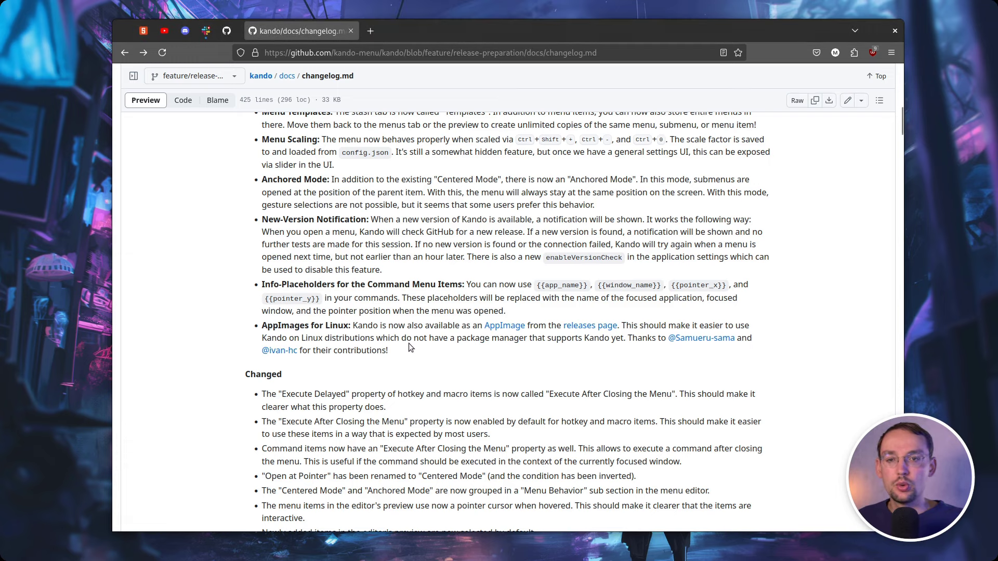
pyautogui.hotkey('ctrl', 'space')
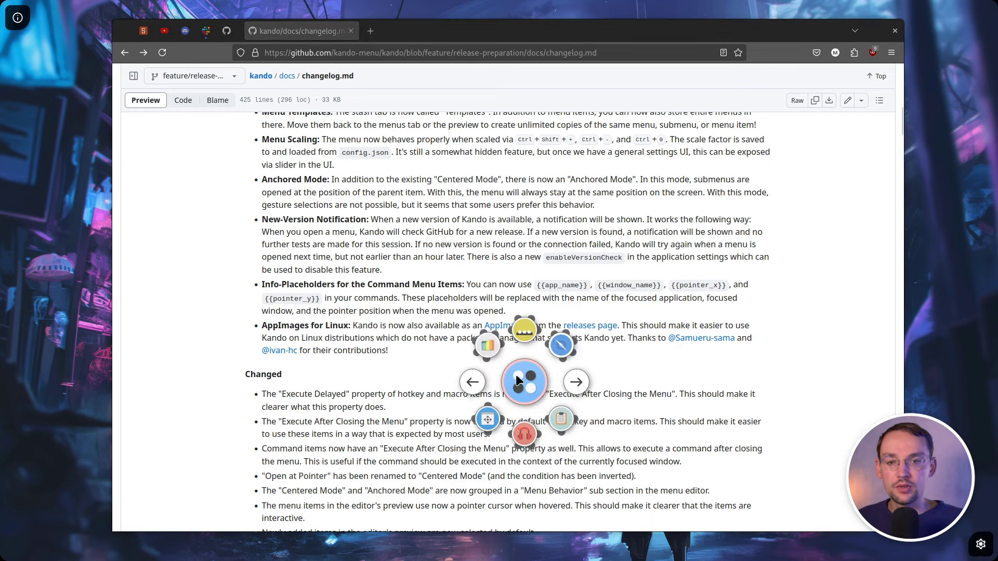
pyautogui.click(424, 235)
# Open Kando's config folder in Files and run Hello World over it
pyautogui.click(303, 320)
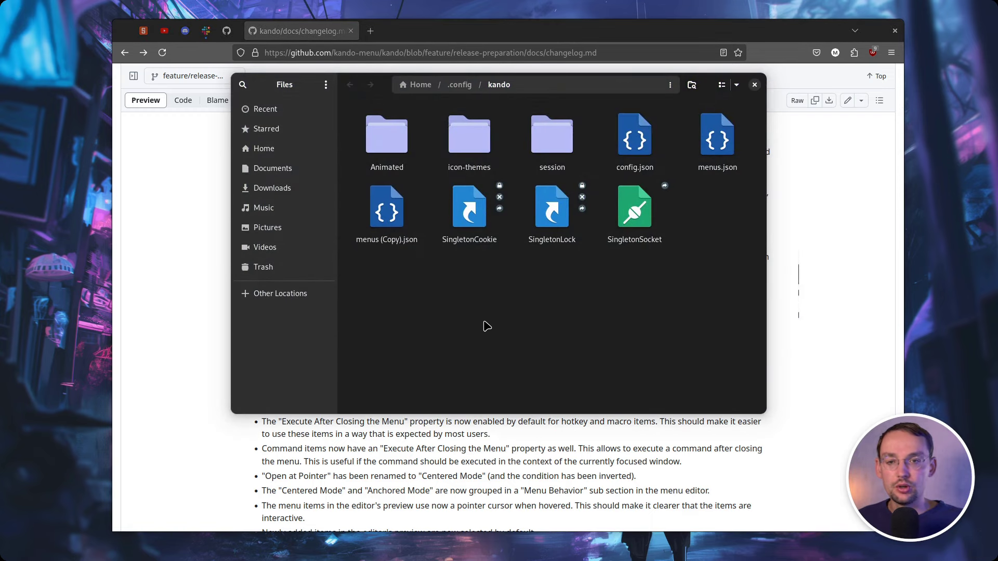
pyautogui.hotkey('ctrl', 'space')
pyautogui.click(509, 161)
pyautogui.click(647, 160)
pyautogui.click(647, 284)
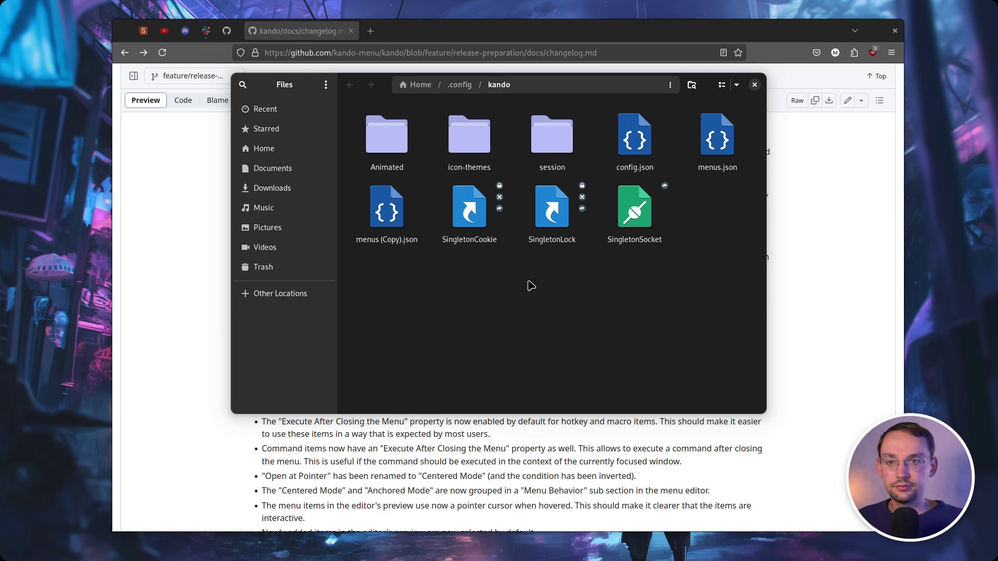
# Close the Files window using the pie menu's window actions submenu
pyautogui.hotkey('ctrl', 'space')
pyautogui.click(513, 265)
pyautogui.click(514, 351)
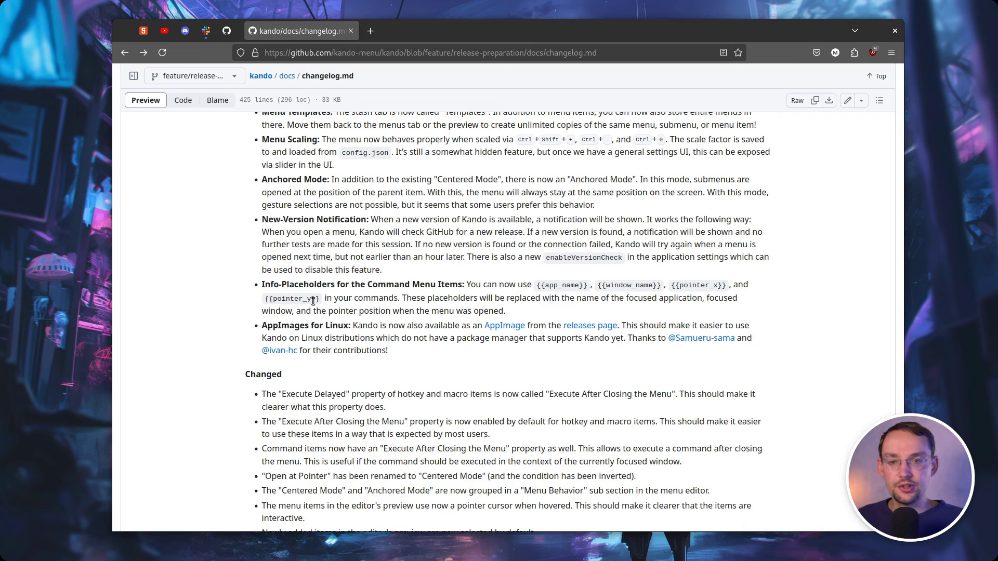
# Go to the Kando releases page and expand the 1.2.0 [beta] assets showing the x86_64 AppImage
pyautogui.click(594, 328)
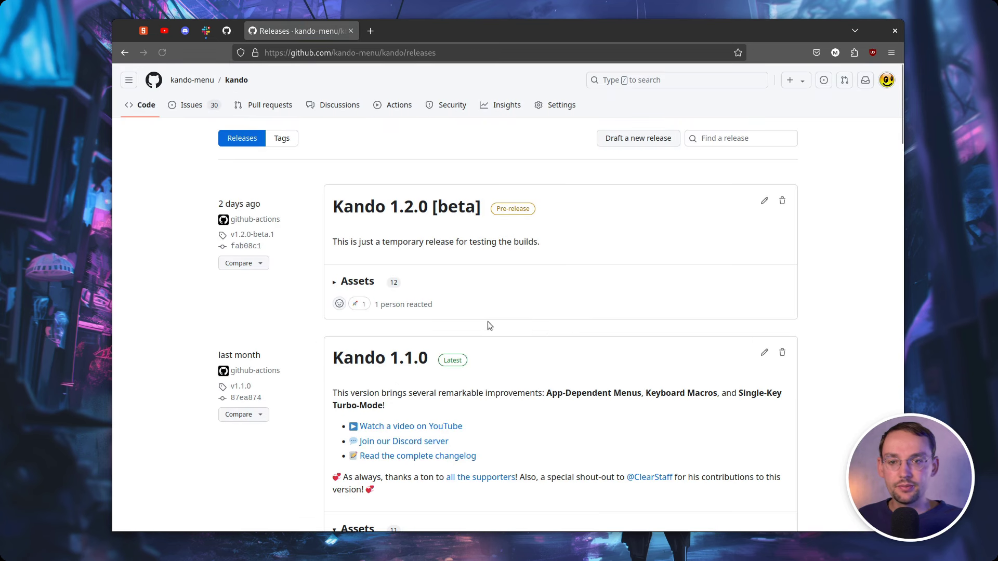
pyautogui.click(360, 286)
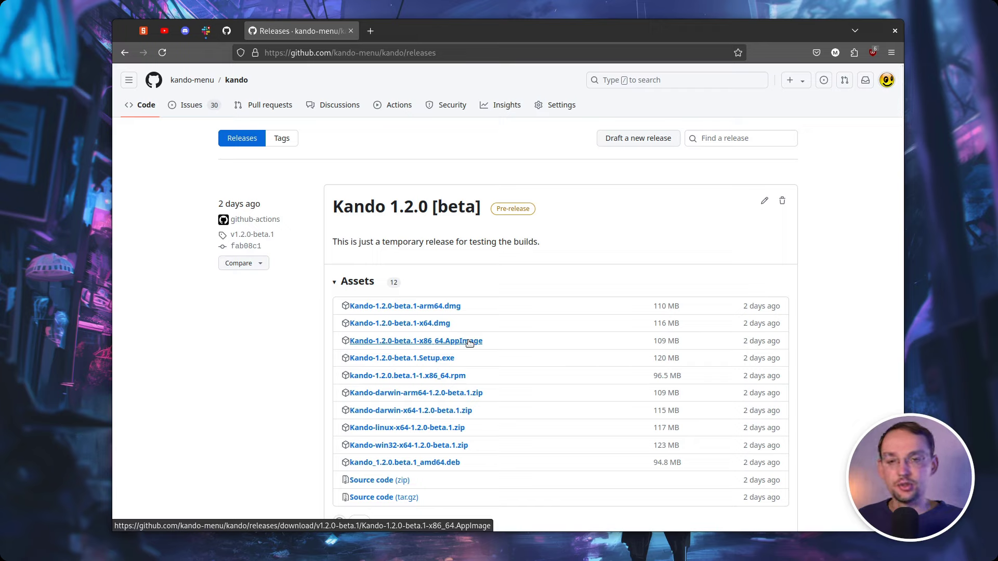
pyautogui.hotkey('ctrl', 'space')
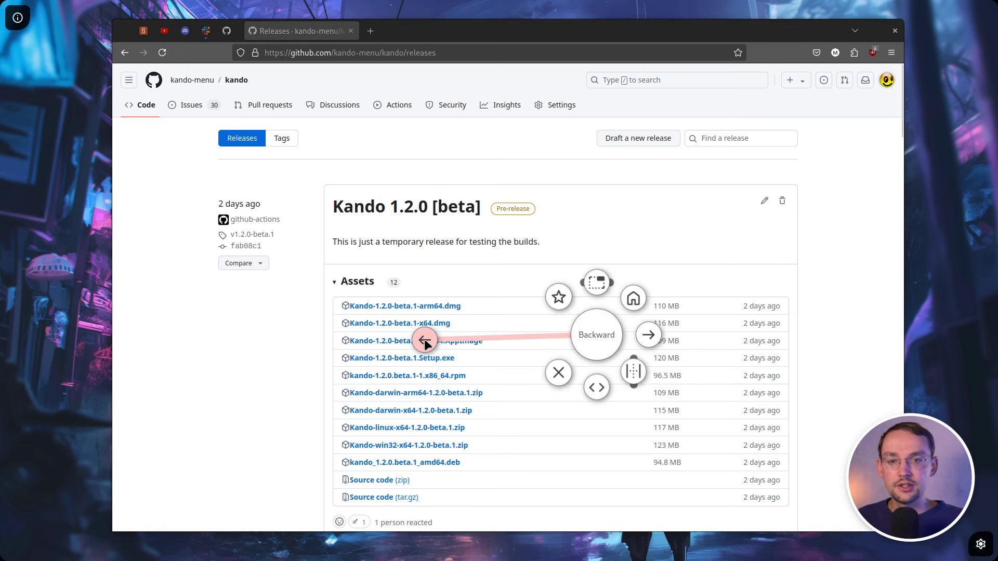
# Return to the changelog via the pie menu's Backward item and scroll to the Fixed list and Kando 1.1.0
pyautogui.click(424, 339)
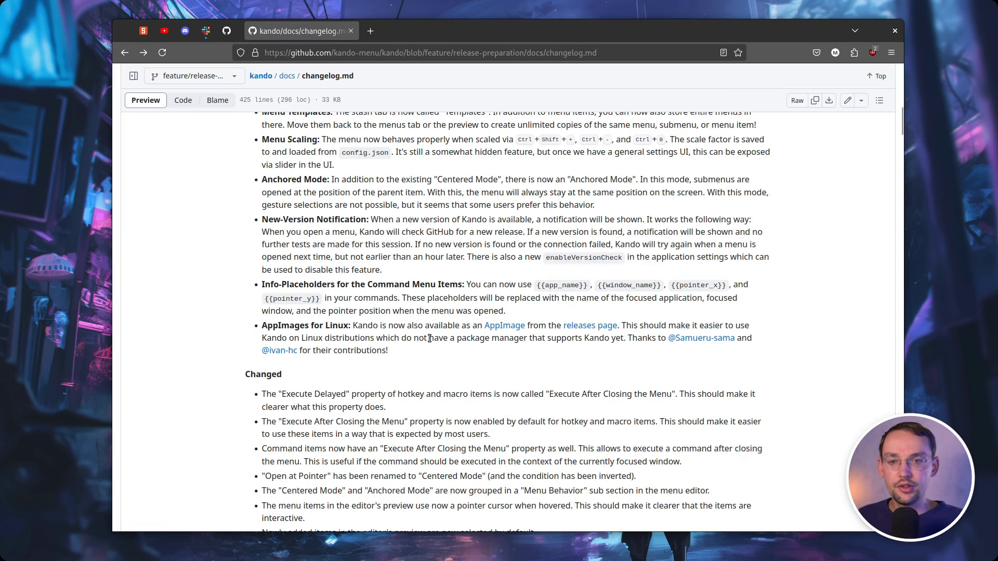
pyautogui.scroll(-3, 430, 339)
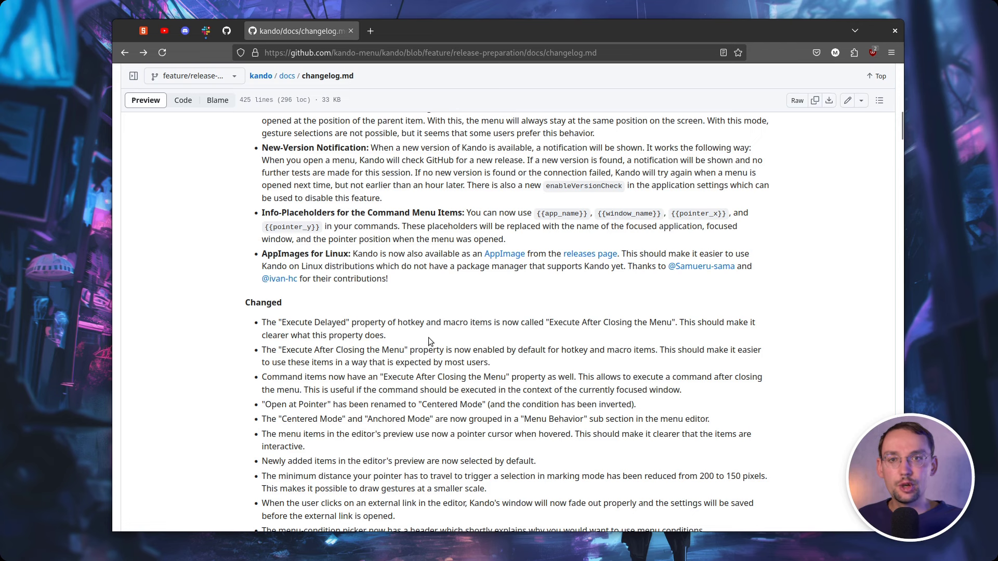
pyautogui.scroll(-9, 429, 341)
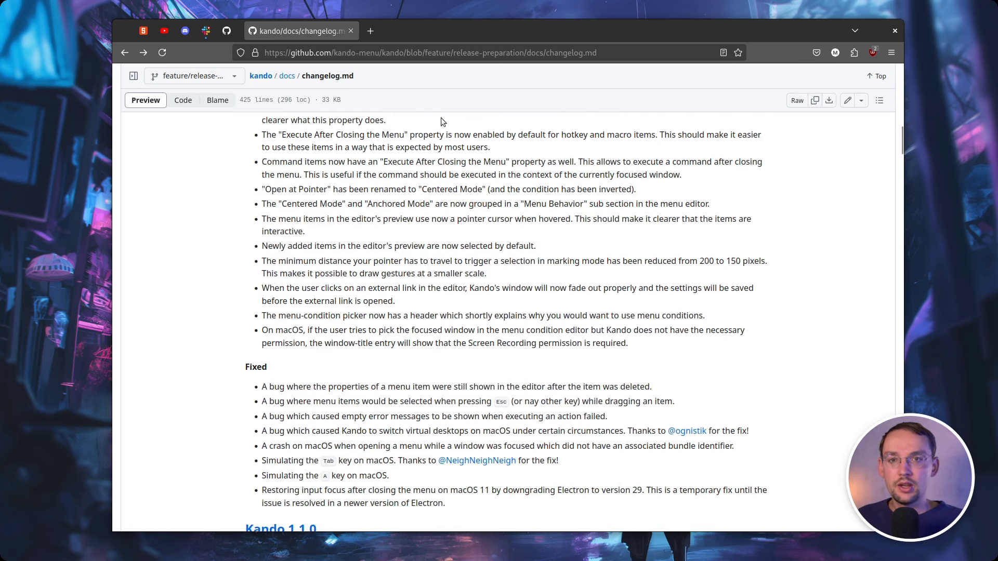
pyautogui.scroll(2, 436, 326)
pyautogui.scroll(-5, 431, 332)
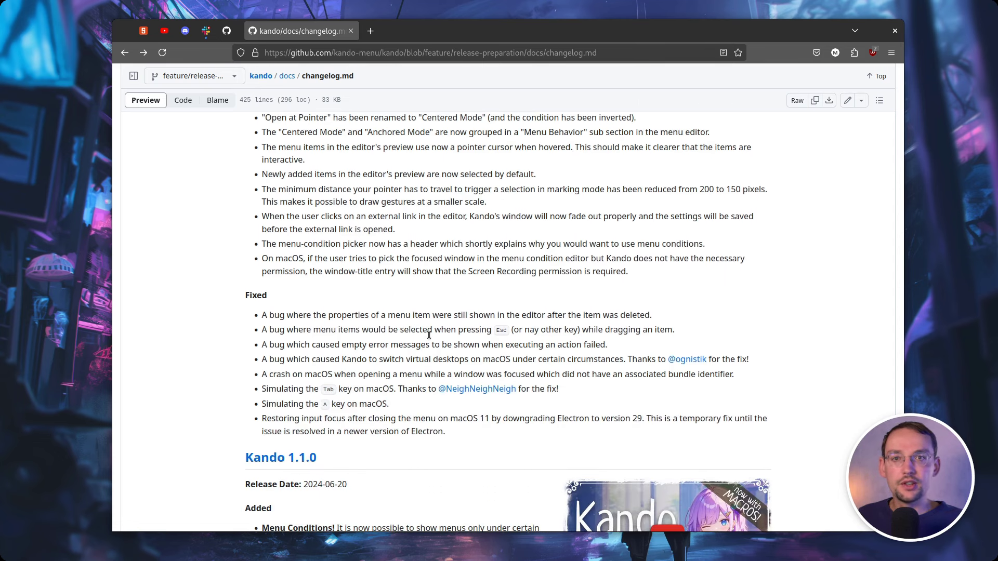